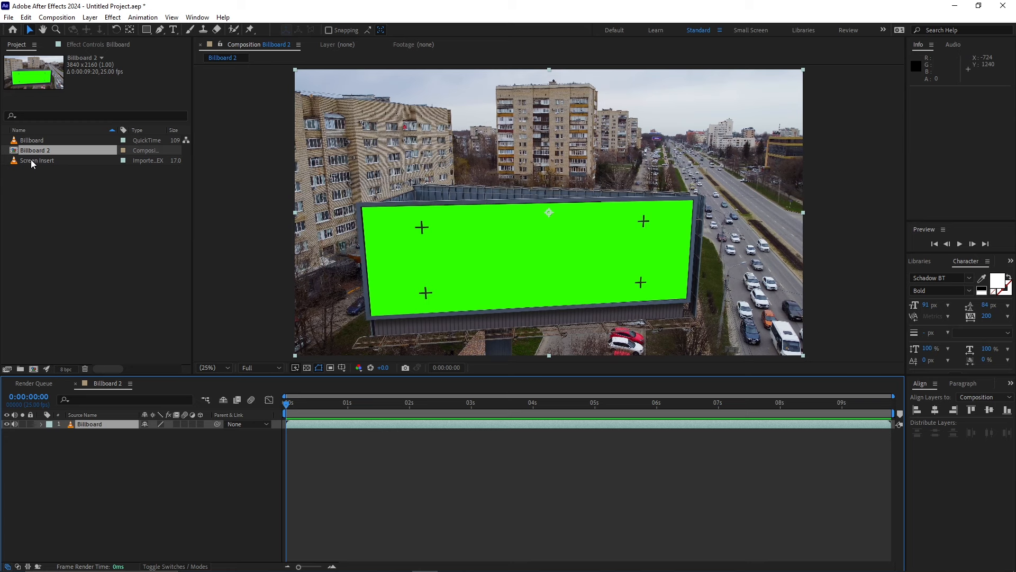
Add the Screen Insert footage to the Billboard 2 composition beneath the Billboard layer and hide its visibility.
{"action": "left_click", "coordinate": [32, 161]}
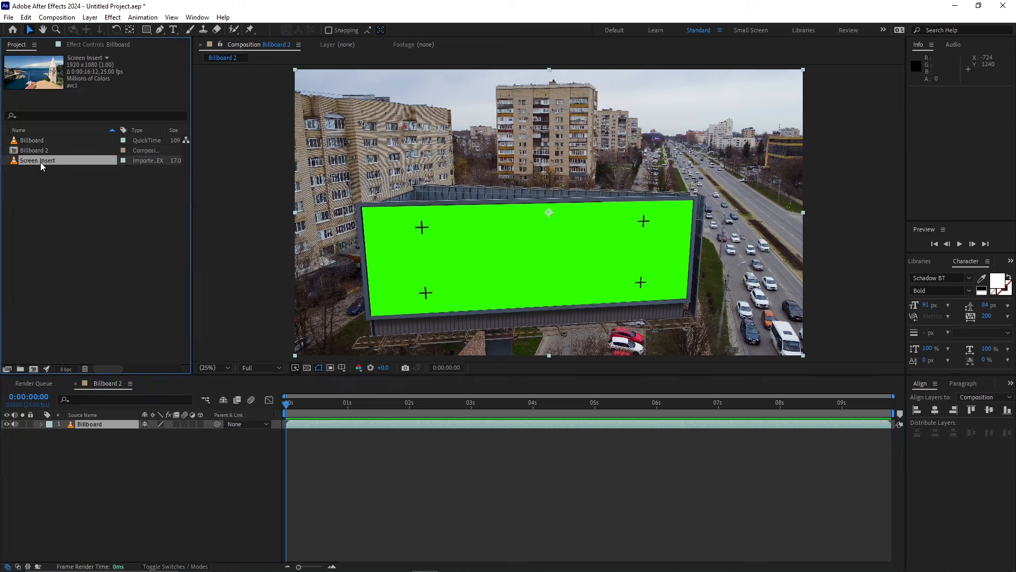
{"action": "left_click_drag", "start_coordinate": [41, 166], "coordinate": [39, 433]}
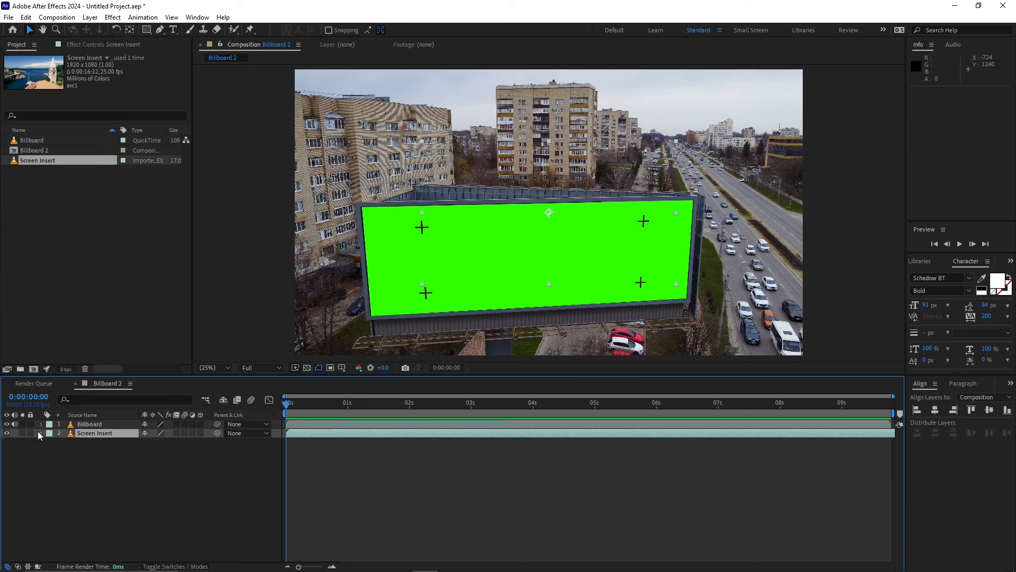
{"action": "left_click", "coordinate": [6, 433]}
Apply the Boris FX Mocha AE effect to the Billboard layer.
{"action": "left_click", "coordinate": [106, 425]}
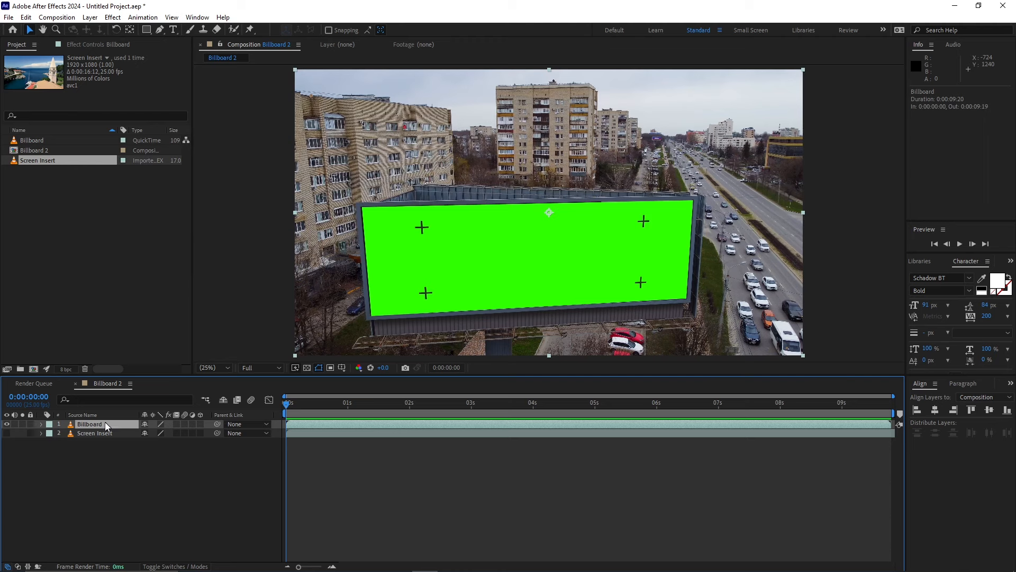
{"action": "left_click", "coordinate": [113, 18]}
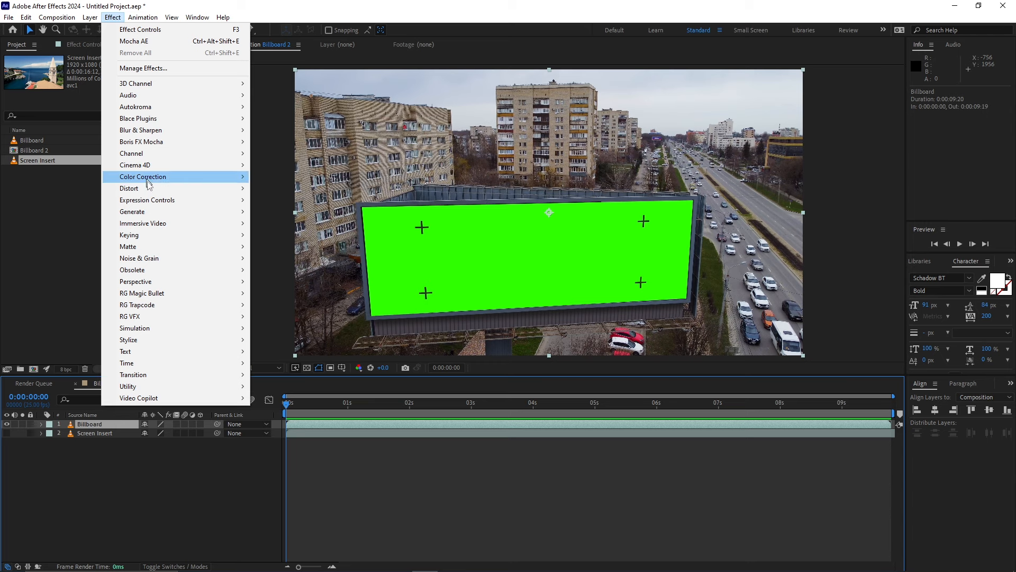
{"action": "mouse_move", "coordinate": [148, 143]}
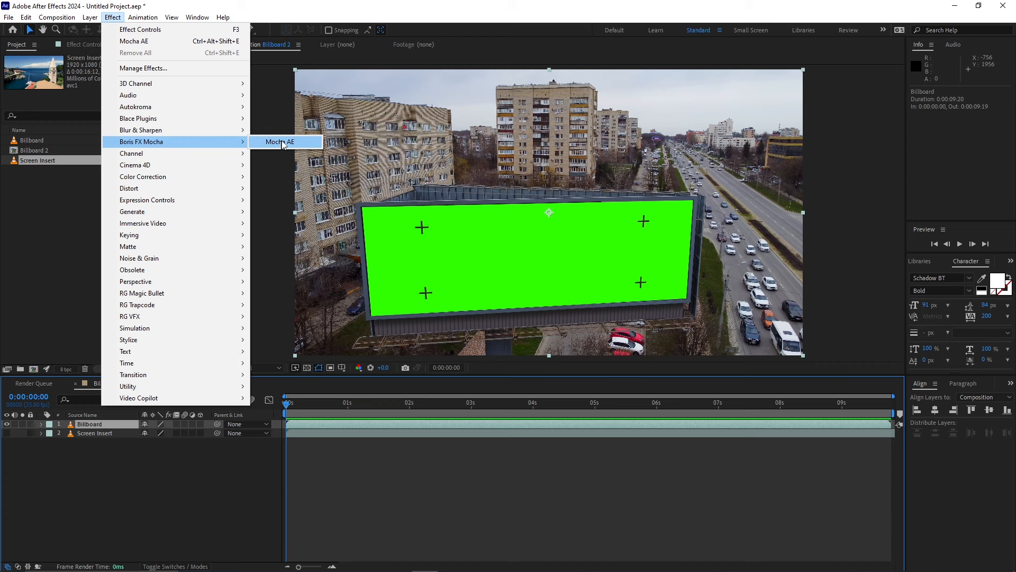
{"action": "left_click", "coordinate": [285, 143]}
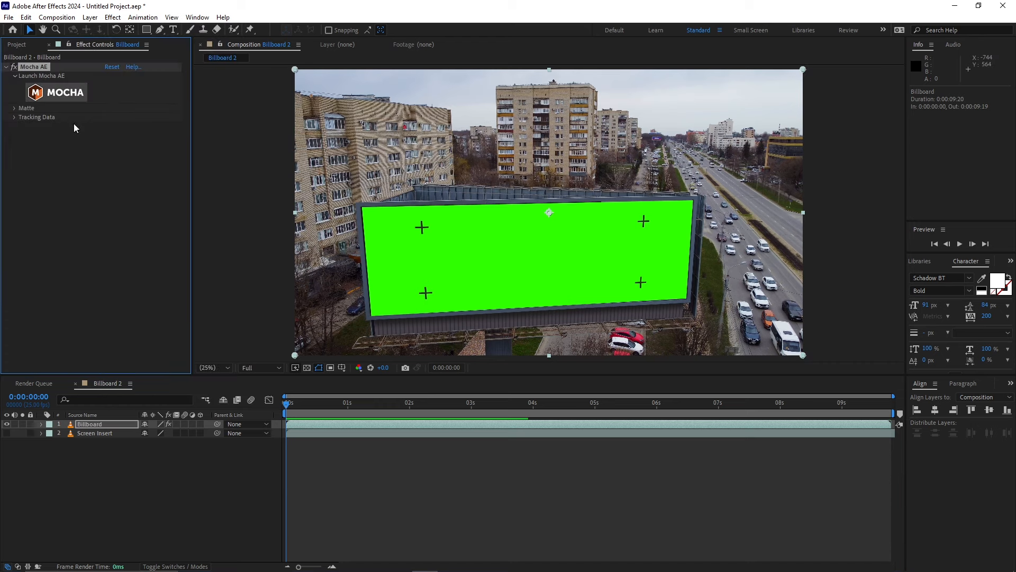
Add two extra Mocha AE effects to the Billboard layer, one with Track in Boris FX Mocha and one by searching for "mocha".
{"action": "left_click", "coordinate": [142, 19]}
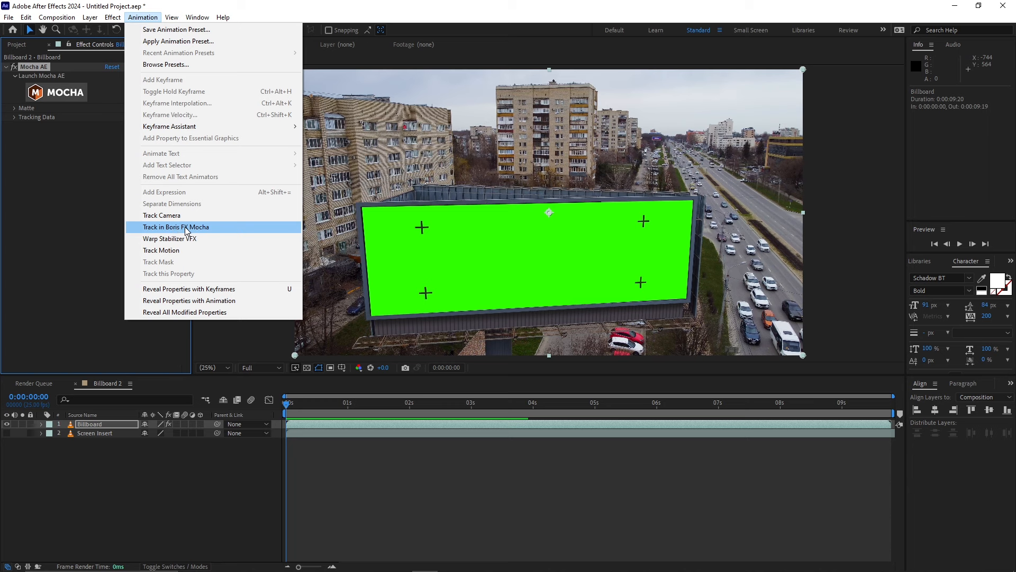
{"action": "left_click", "coordinate": [188, 229]}
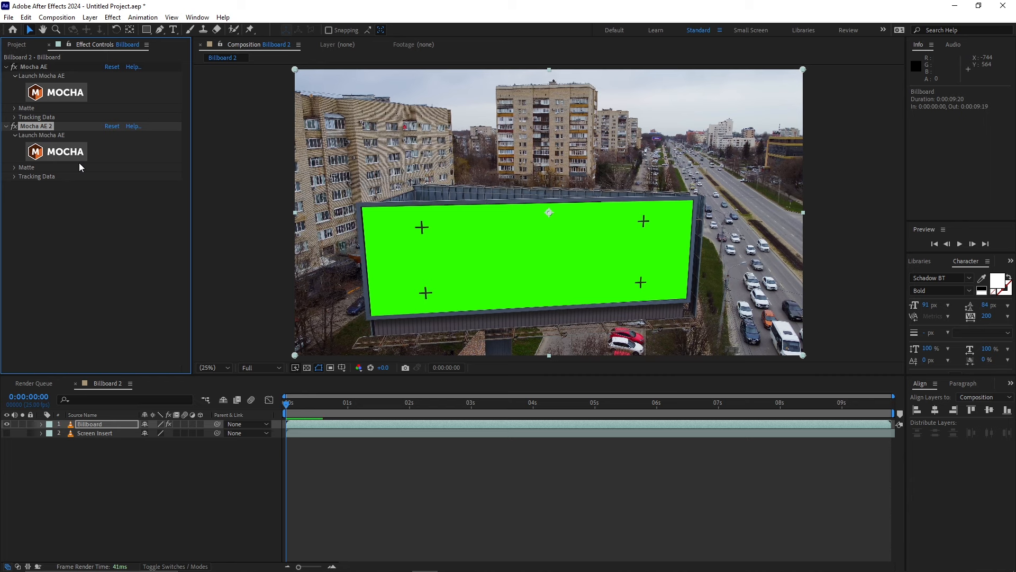
{"action": "left_click", "coordinate": [103, 425]}
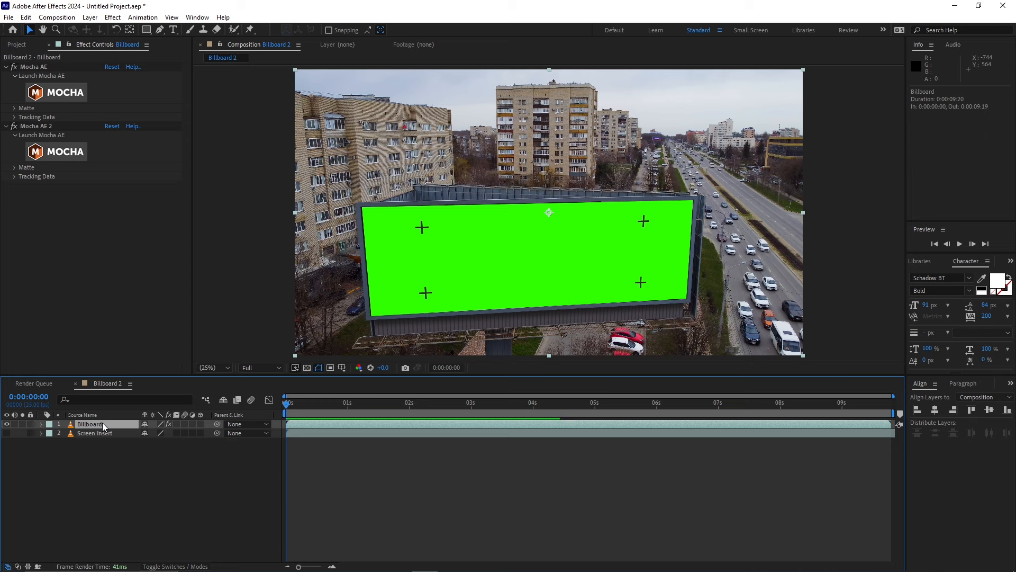
{"action": "key", "text": "ctrl+space"}
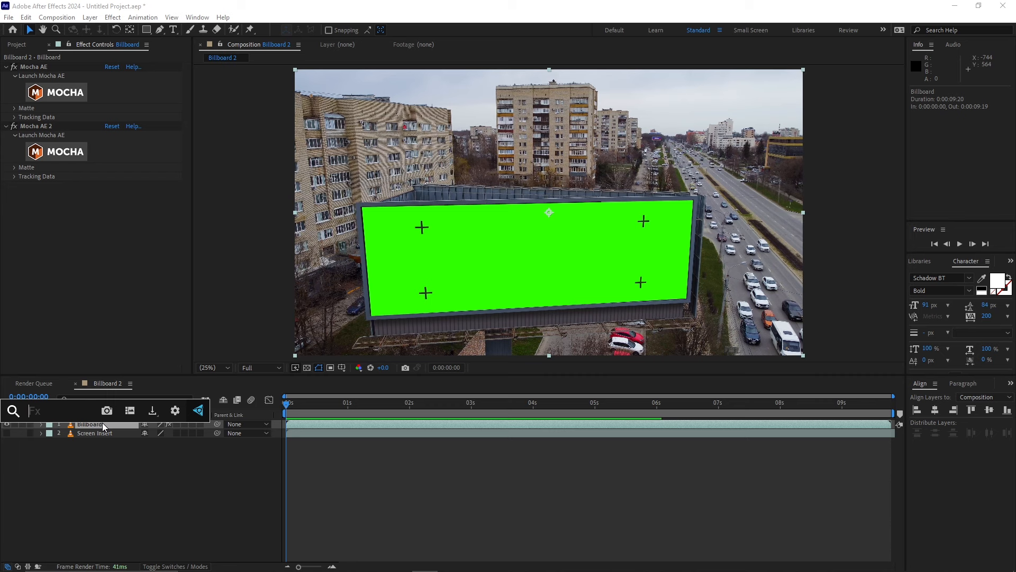
{"action": "type", "text": "e"}
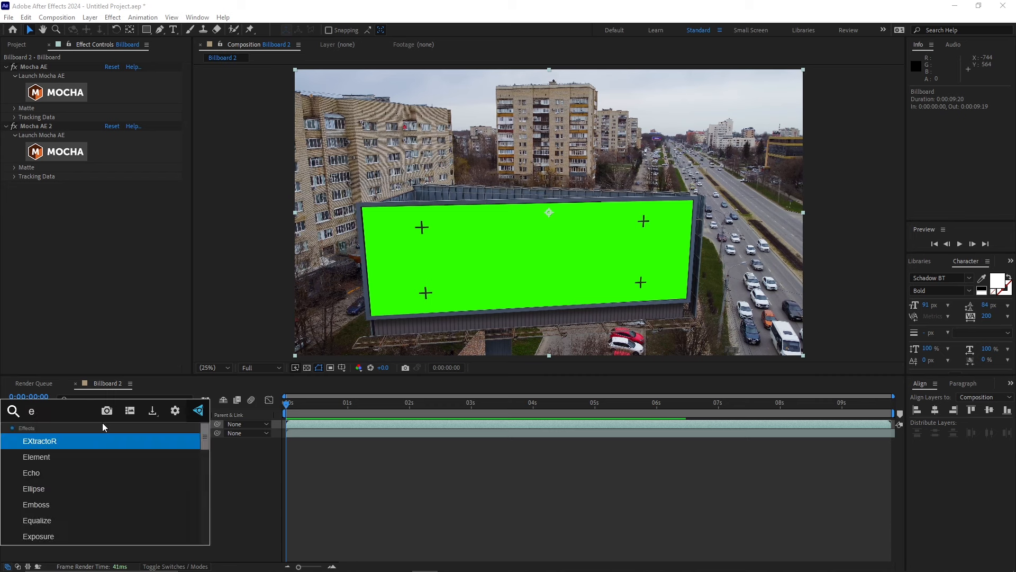
{"action": "key", "text": "BackSpace"}
{"action": "type", "text": "moc"}
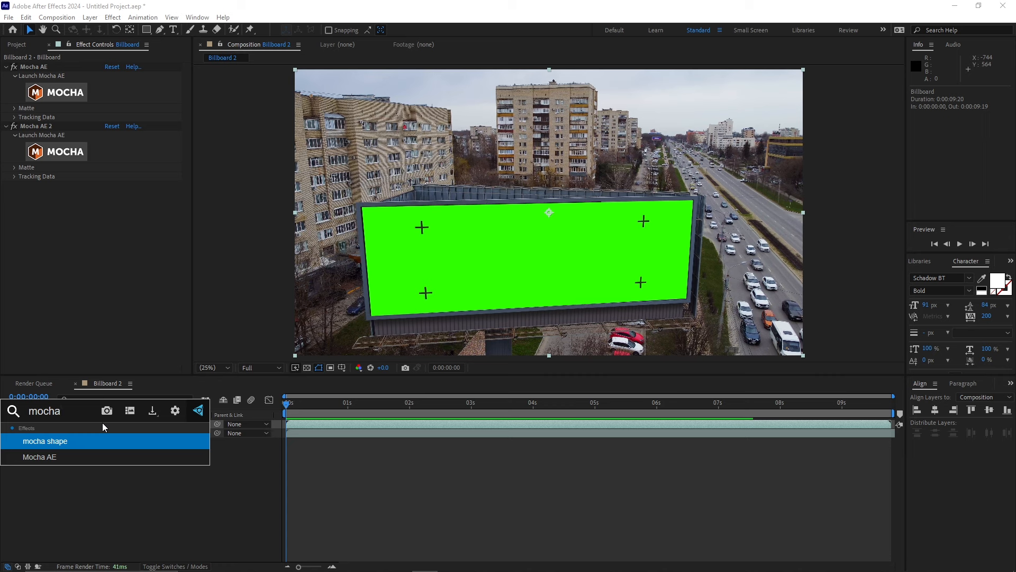
{"action": "type", "text": "ha"}
{"action": "key", "text": "Down"}
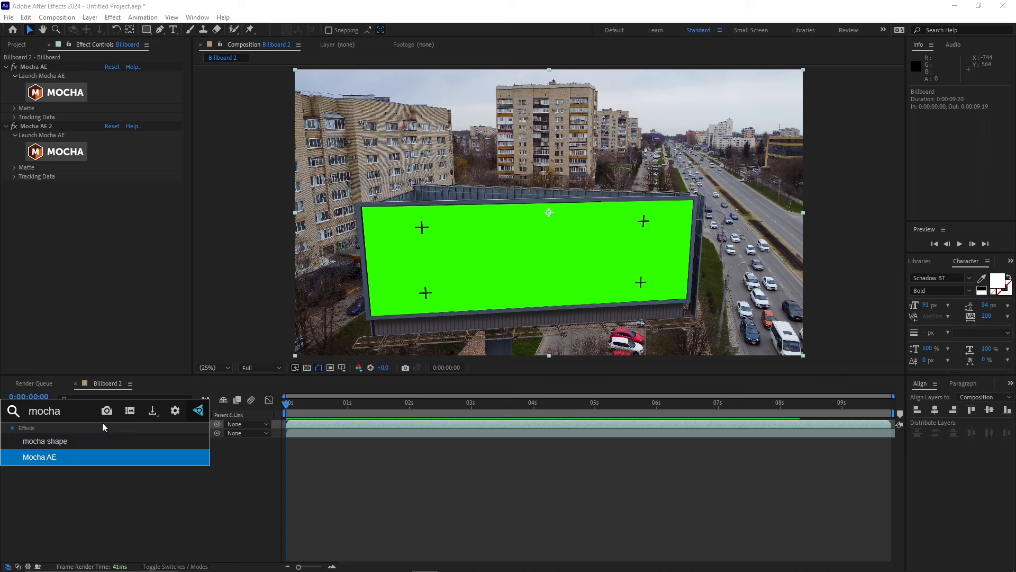
{"action": "key", "text": "Return"}
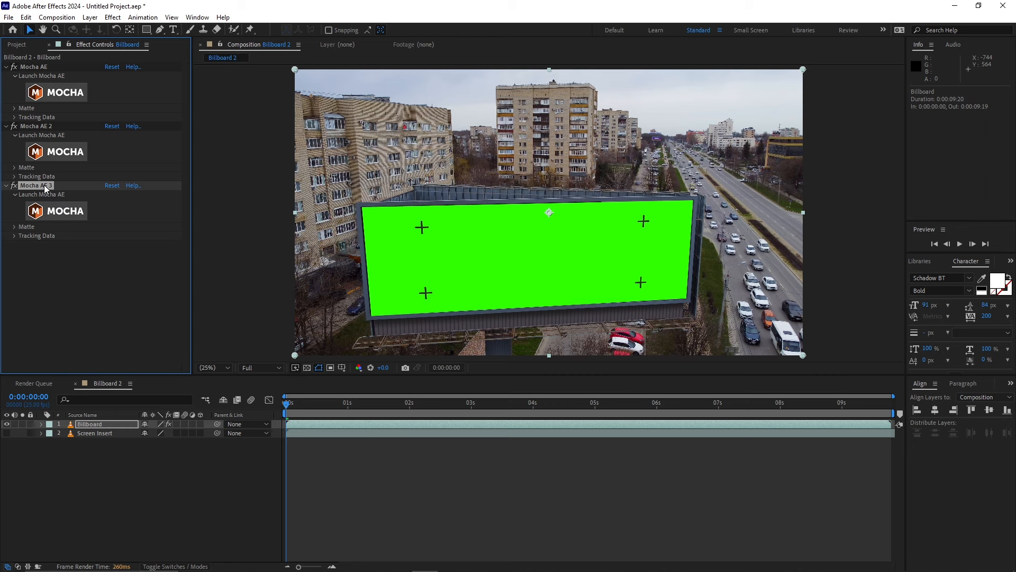
Undo the two extra Mocha AE effects on the Billboard layer.
{"action": "key", "text": "ctrl+z"}
{"action": "key", "text": "ctrl+z"}
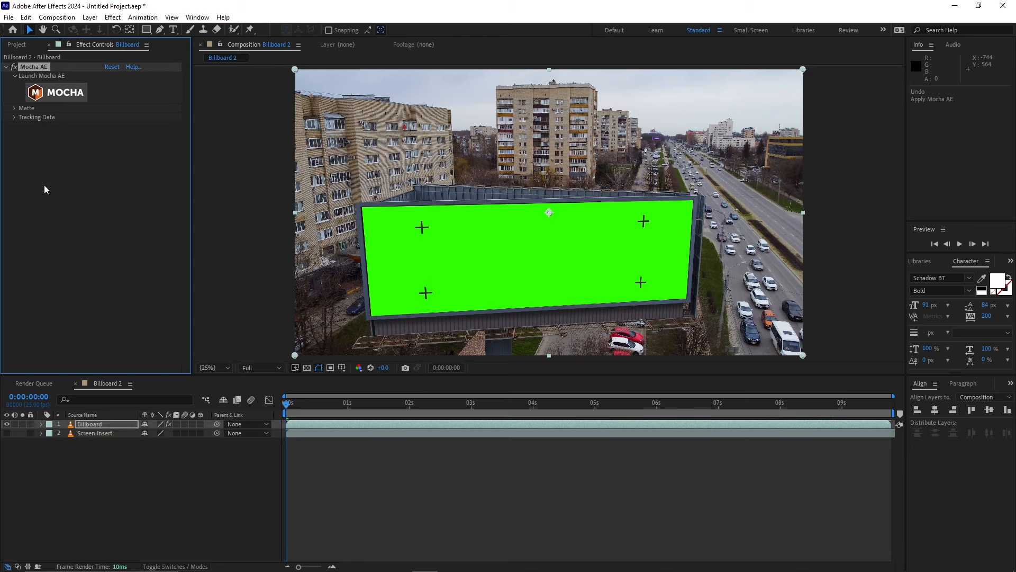
Launch Mocha AE from the Billboard layer's effect and dismiss its message and welcome windows.
{"action": "left_click", "coordinate": [62, 162]}
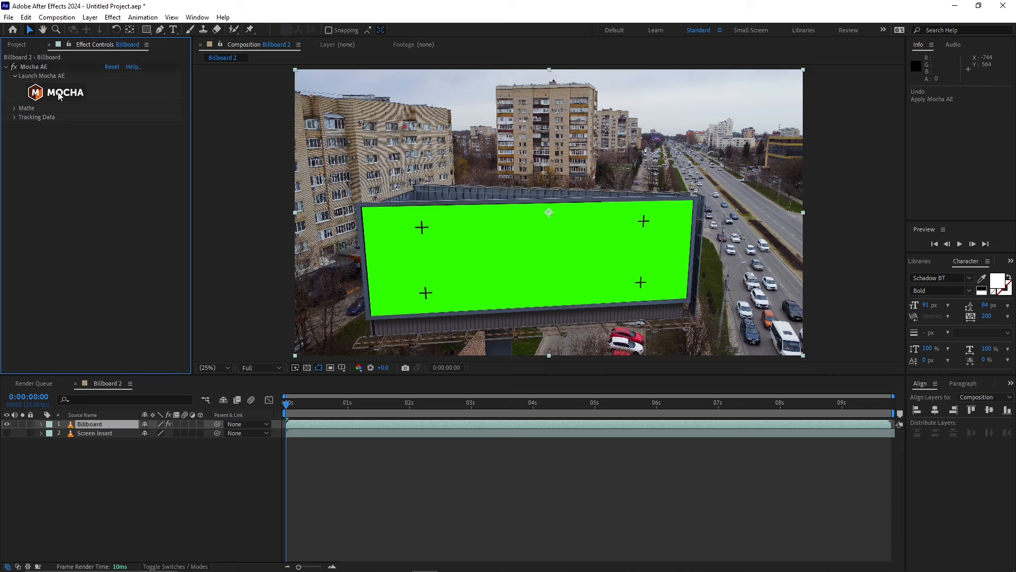
{"action": "left_click", "coordinate": [59, 94]}
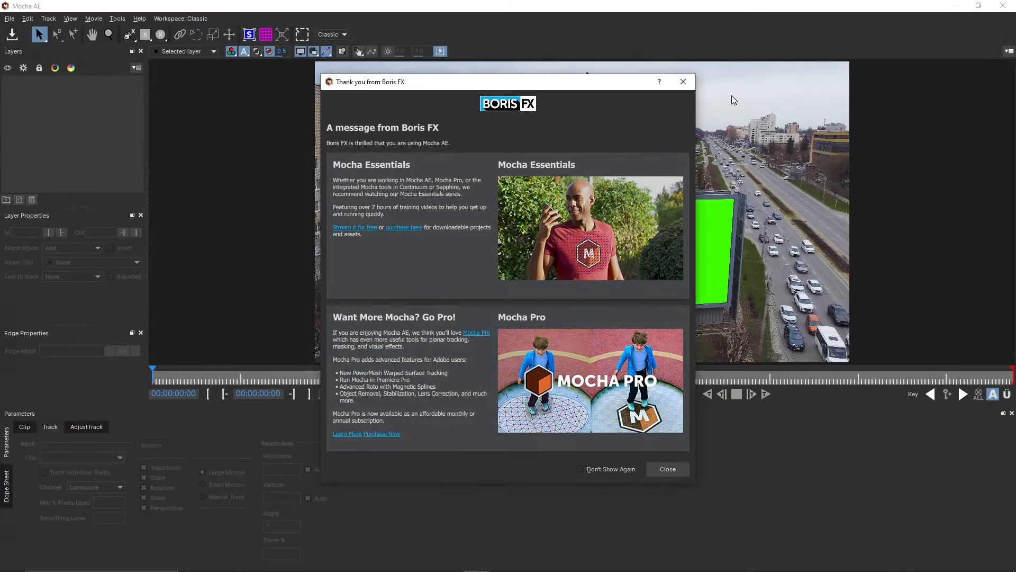
{"action": "left_click", "coordinate": [684, 82]}
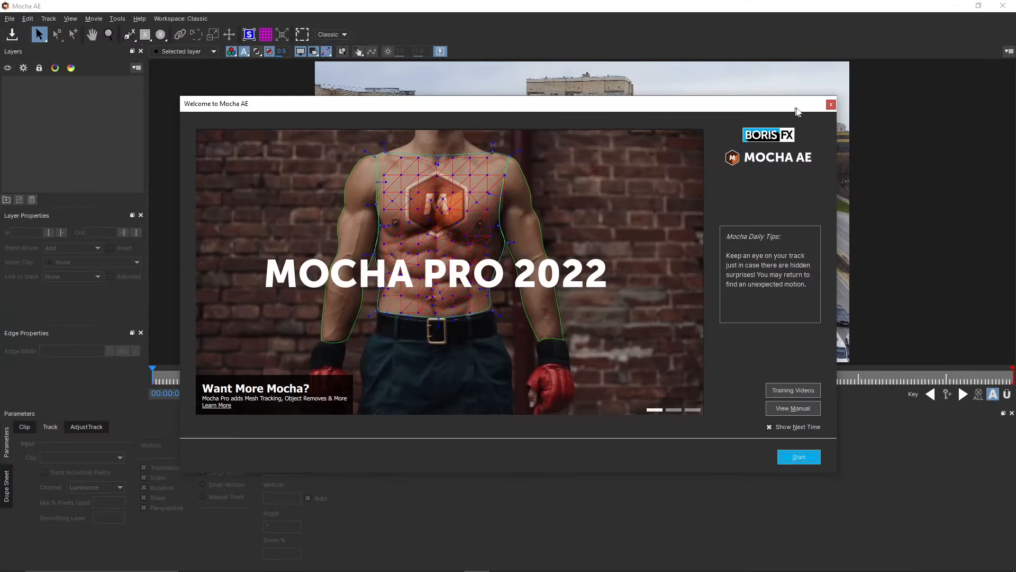
{"action": "left_click", "coordinate": [831, 104]}
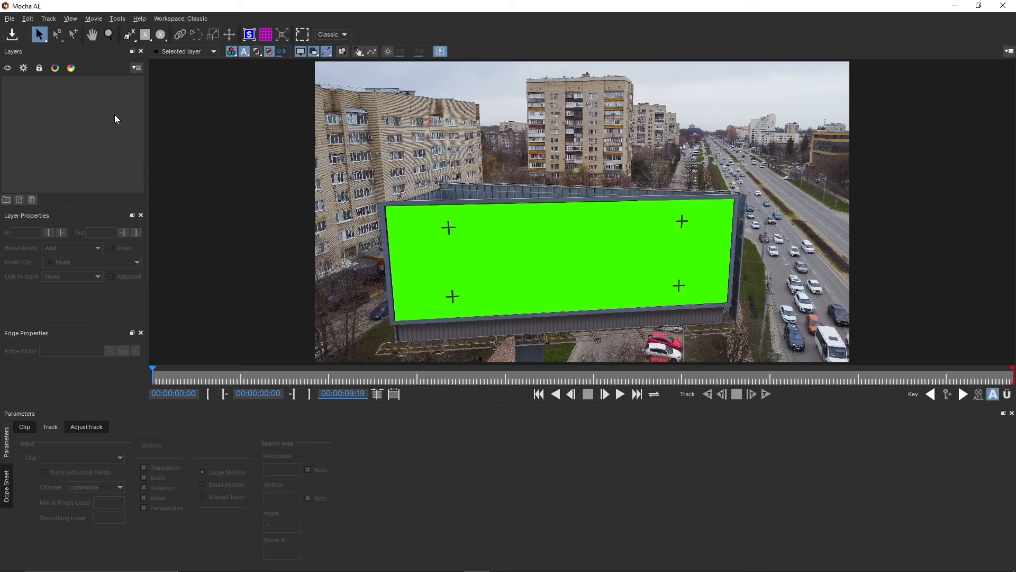
Switch the Mocha workspace to Essentials and back to Classic.
{"action": "left_click", "coordinate": [344, 35]}
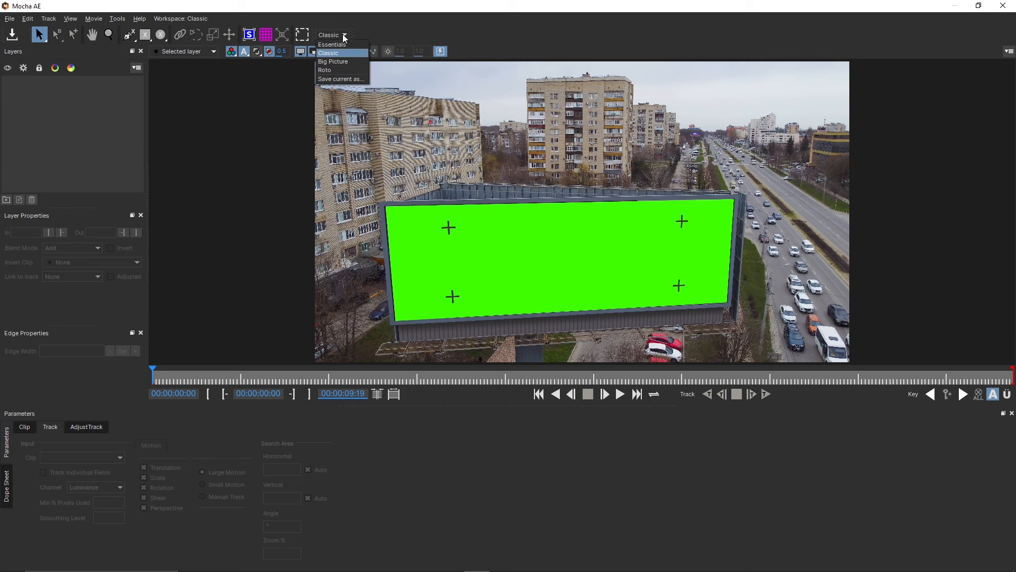
{"action": "left_click", "coordinate": [337, 46]}
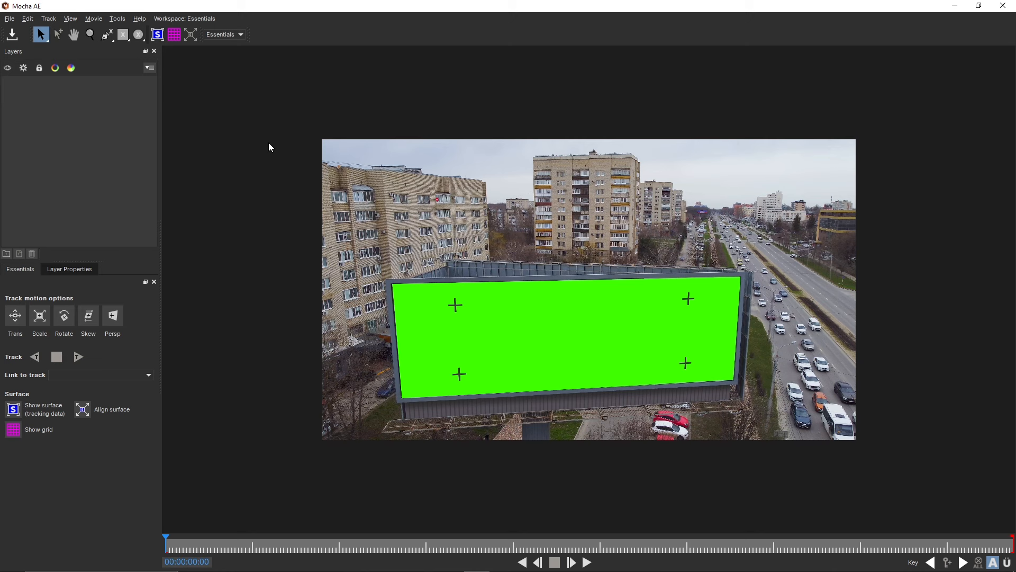
{"action": "left_click", "coordinate": [240, 34]}
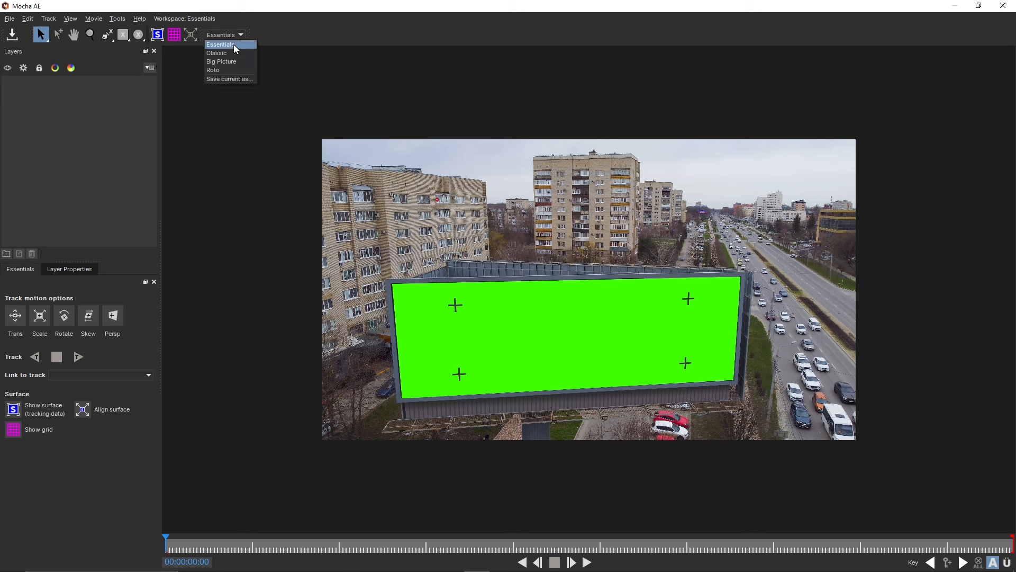
{"action": "left_click", "coordinate": [231, 53]}
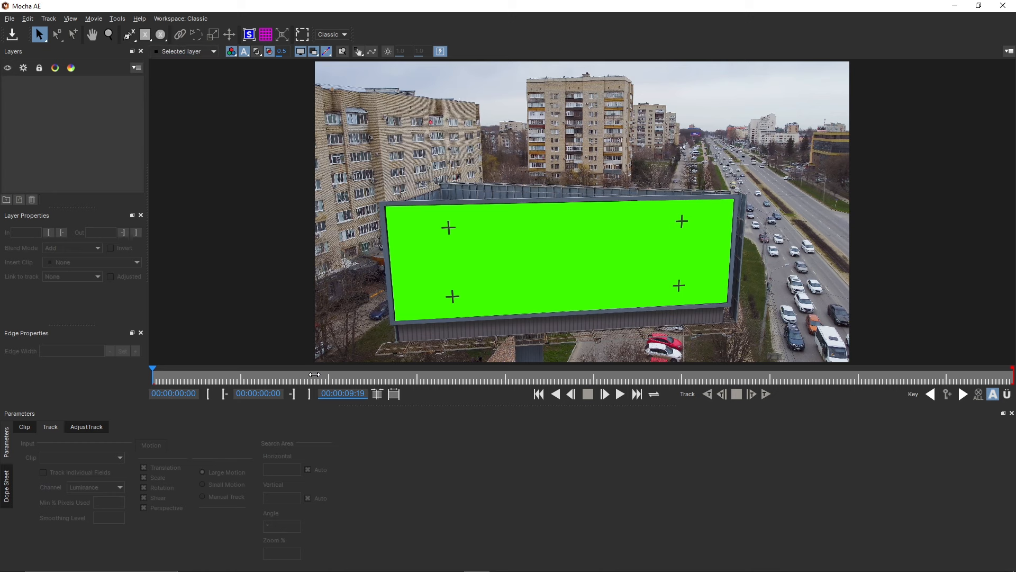
Preview the billboard footage by scrubbing and playing it, and return to the first frame.
{"action": "left_click", "coordinate": [316, 375]}
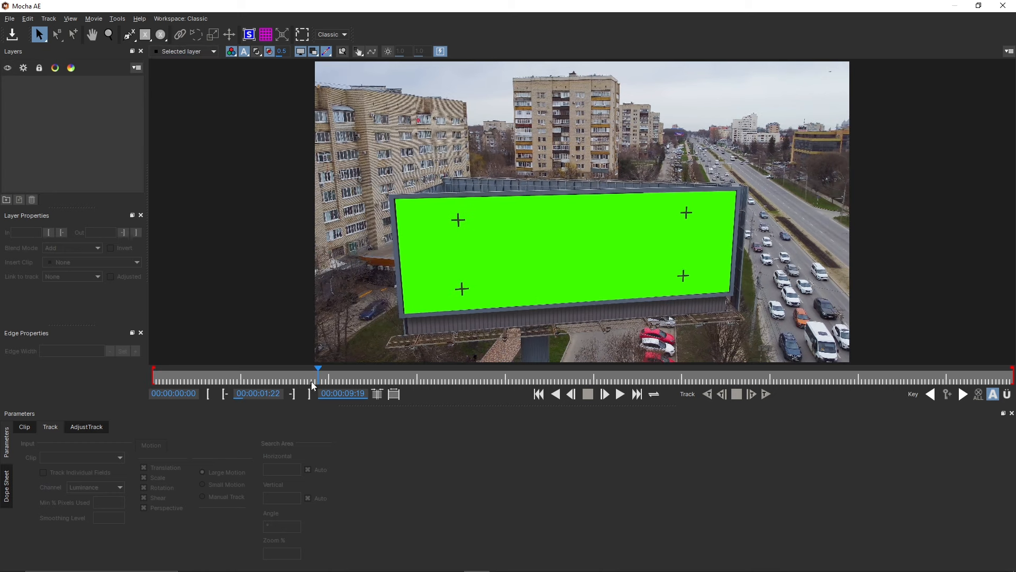
{"action": "key", "text": "space"}
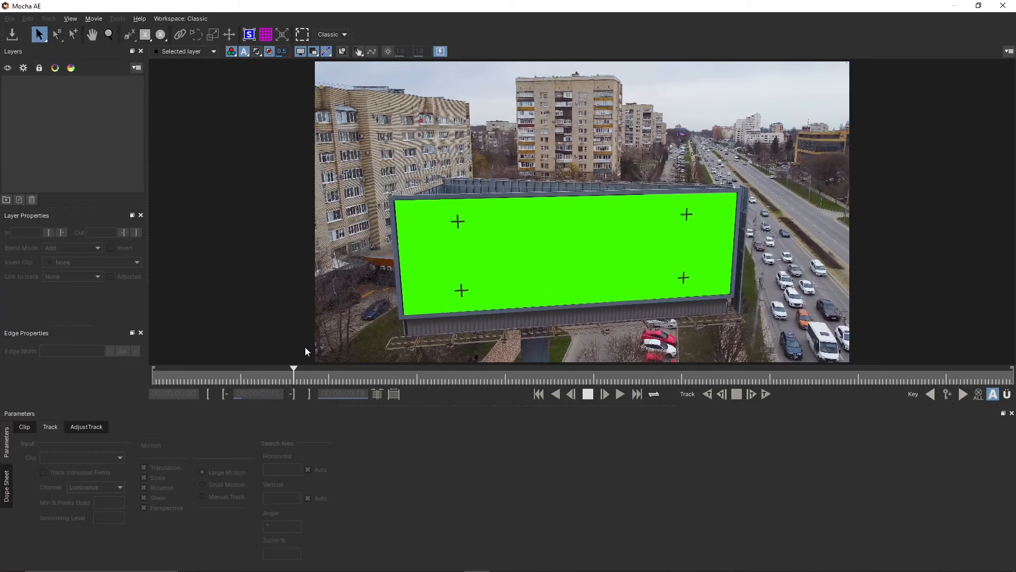
{"action": "key", "text": "space"}
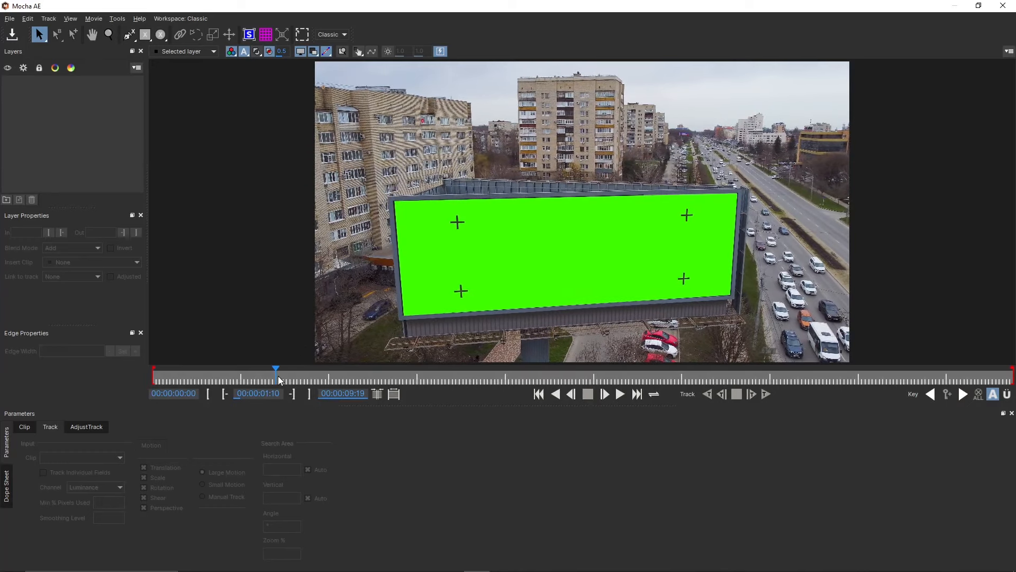
{"action": "key", "text": "Home"}
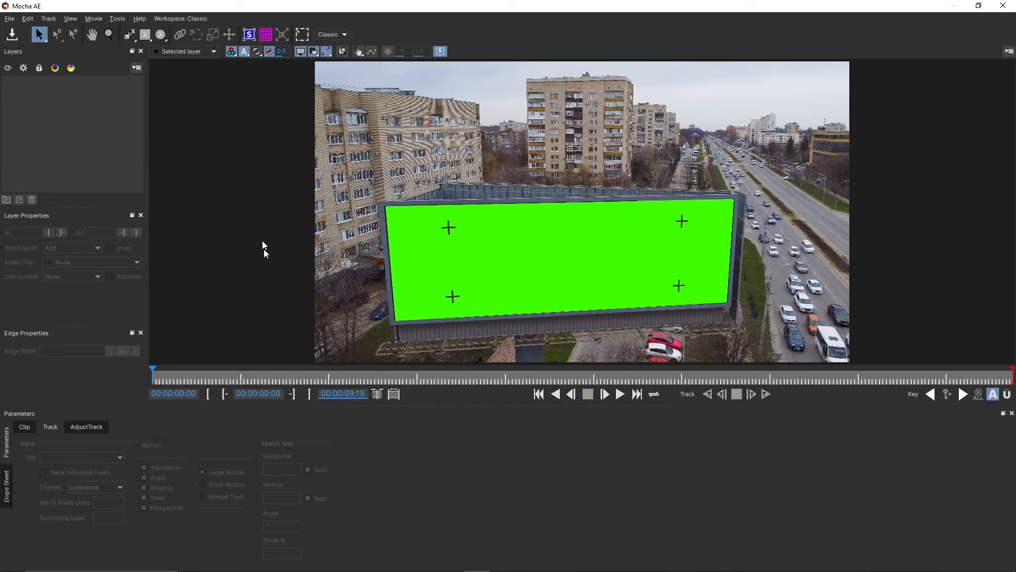
Draw a closed four-point X-spline just outside the billboard's frame and sharpen all four of its corners together.
{"action": "left_click", "coordinate": [131, 38]}
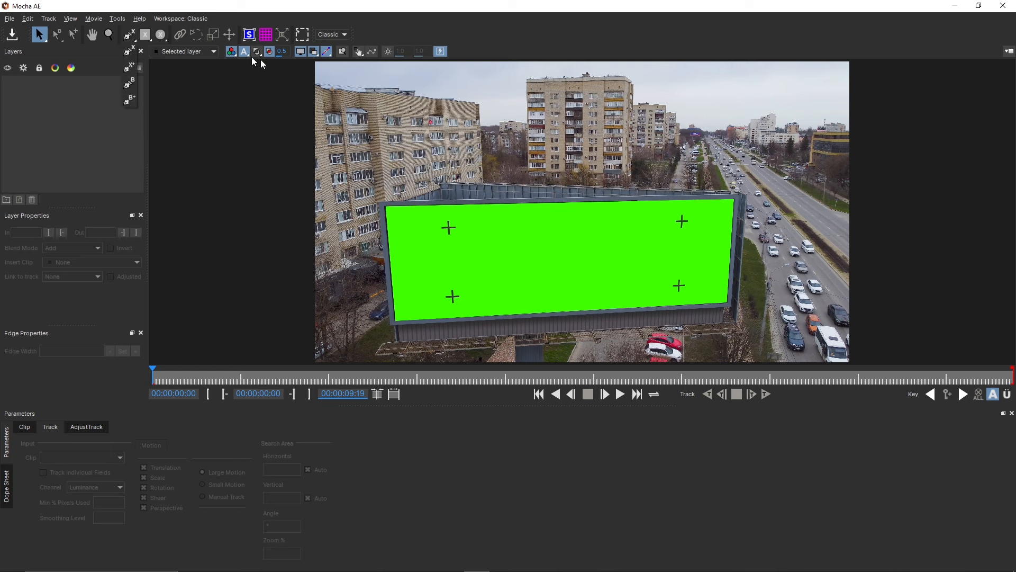
{"action": "left_click", "coordinate": [130, 37]}
{"action": "left_click", "coordinate": [130, 37]}
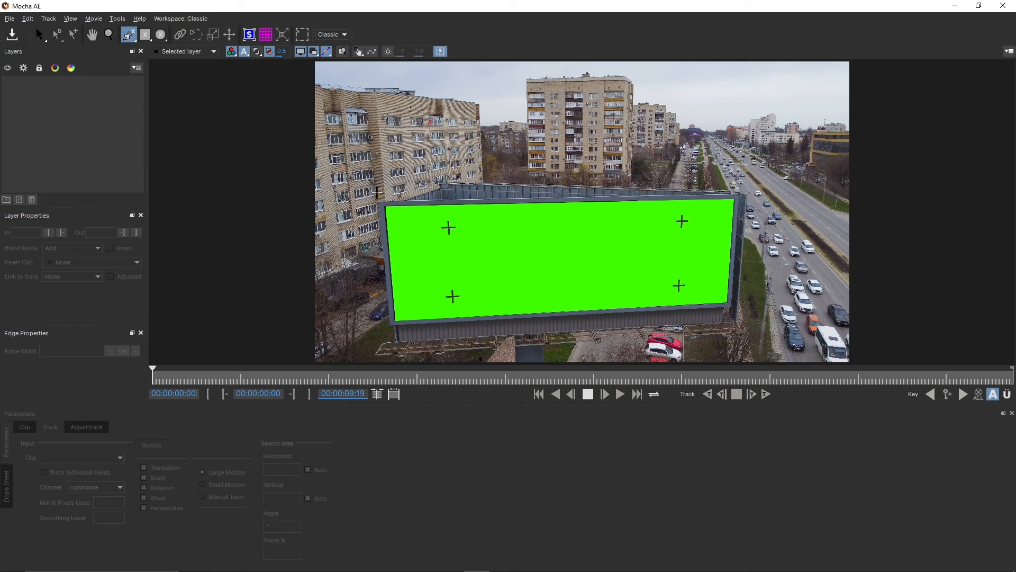
{"action": "left_click", "coordinate": [374, 200]}
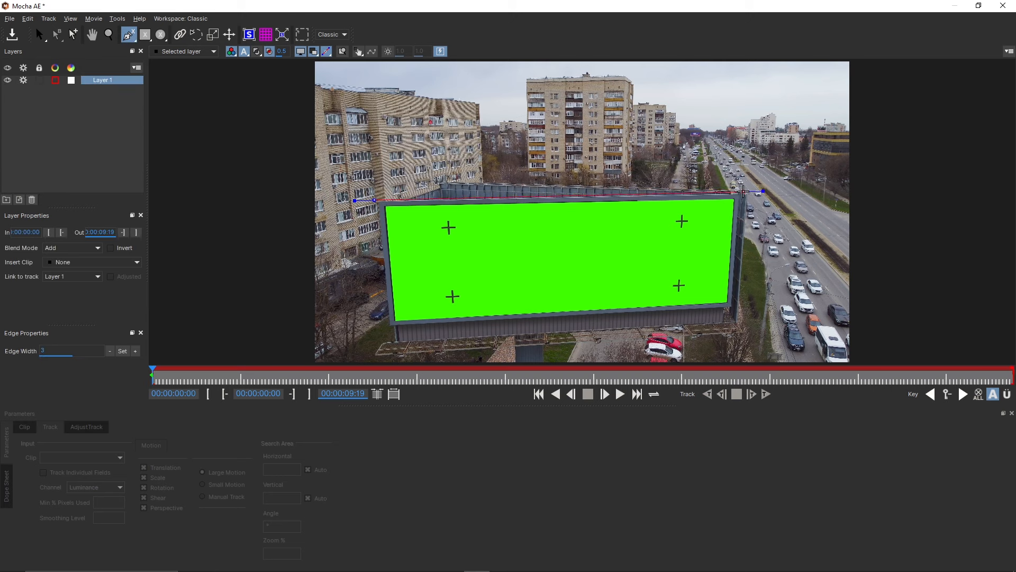
{"action": "left_click", "coordinate": [743, 193]}
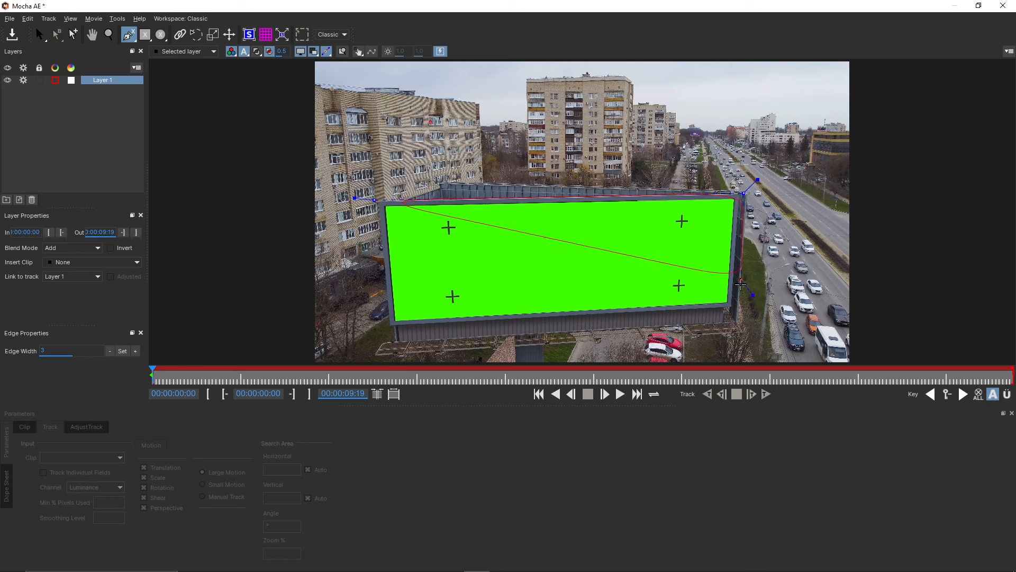
{"action": "left_click", "coordinate": [734, 313]}
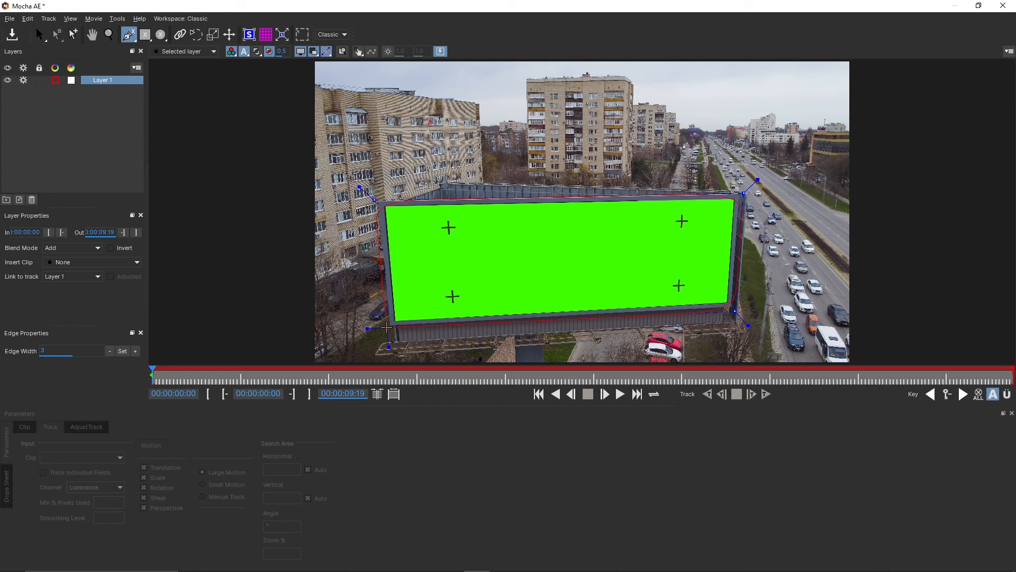
{"action": "left_click", "coordinate": [386, 329]}
{"action": "right_click", "coordinate": [386, 329]}
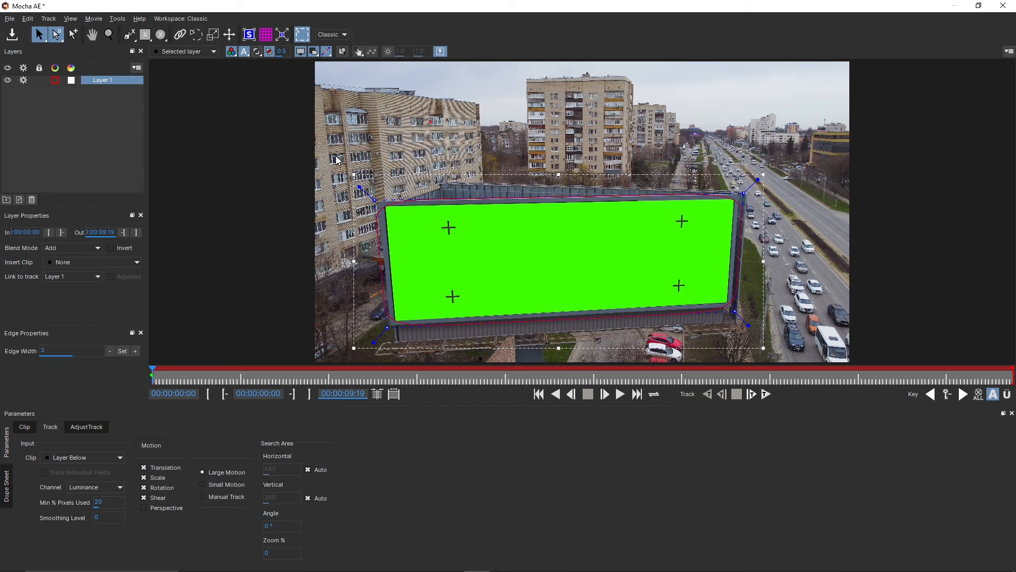
{"action": "left_click_drag", "start_coordinate": [489, 149], "coordinate": [783, 343]}
{"action": "left_click_drag", "start_coordinate": [362, 188], "coordinate": [343, 173]}
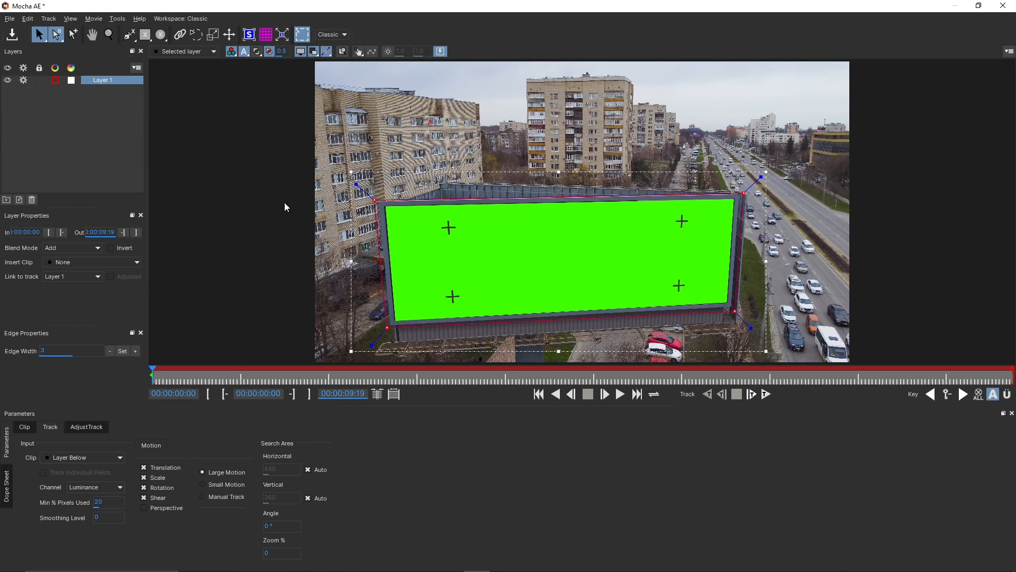
Rename the new spline layer as Screen.
{"action": "left_click", "coordinate": [98, 80]}
{"action": "type", "text": "Screen"}
{"action": "key", "text": "Return"}
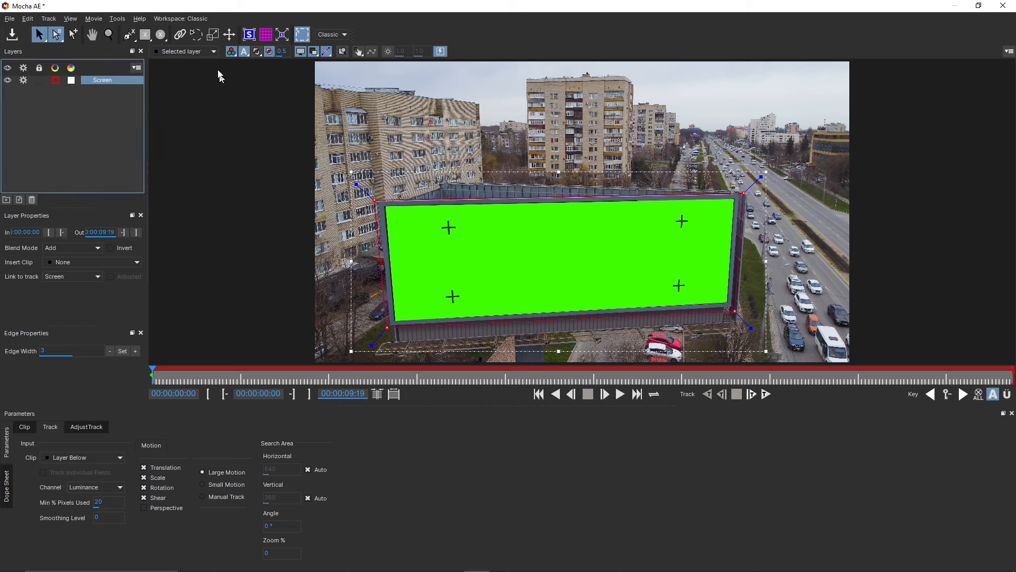
Show the Screen layer's planar surface and place its four corners roughly on the corners of the green area.
{"action": "left_click", "coordinate": [249, 35]}
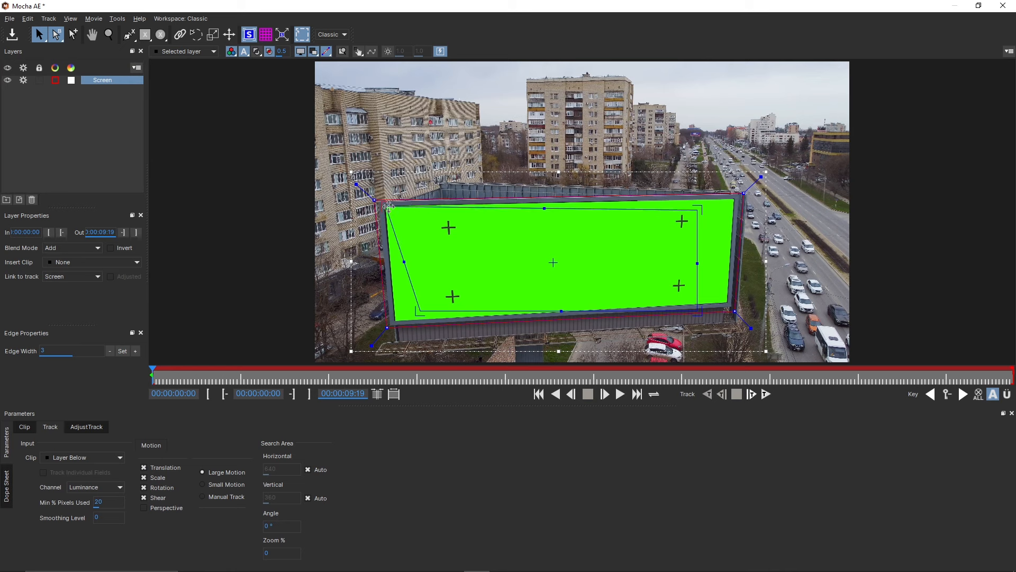
{"action": "left_click_drag", "start_coordinate": [421, 311], "coordinate": [396, 321]}
{"action": "left_click_drag", "start_coordinate": [698, 210], "coordinate": [736, 198]}
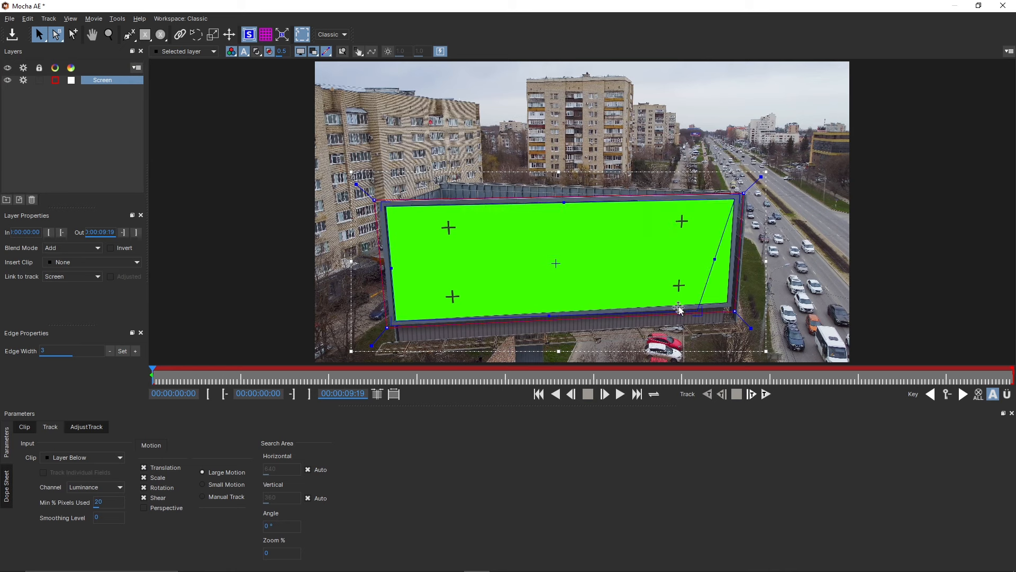
{"action": "left_click_drag", "start_coordinate": [697, 313], "coordinate": [729, 301]}
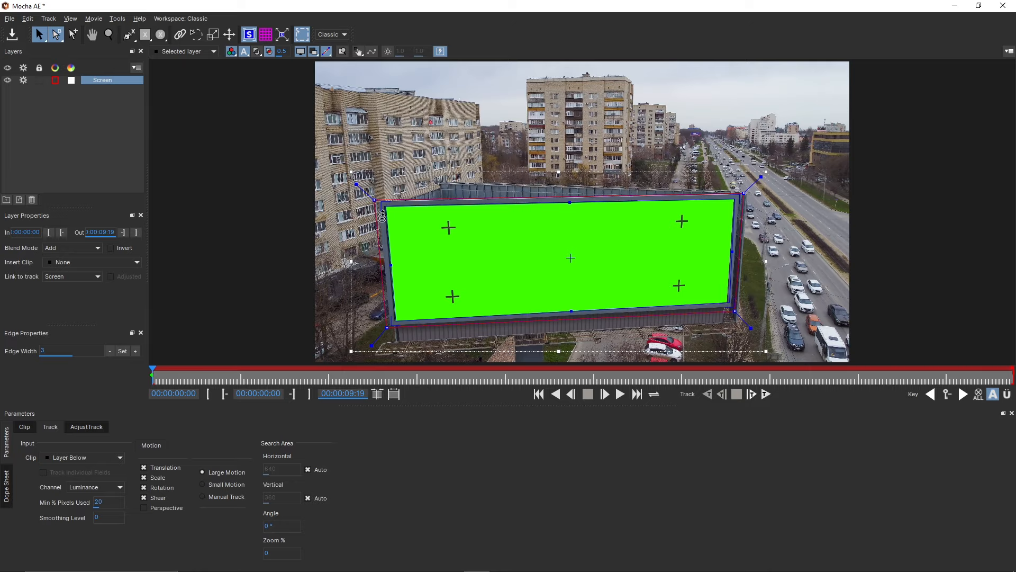
Refine the surface's upper-left corner so it sits exactly on the green area's upper-left corner.
{"action": "key", "text": "z"}
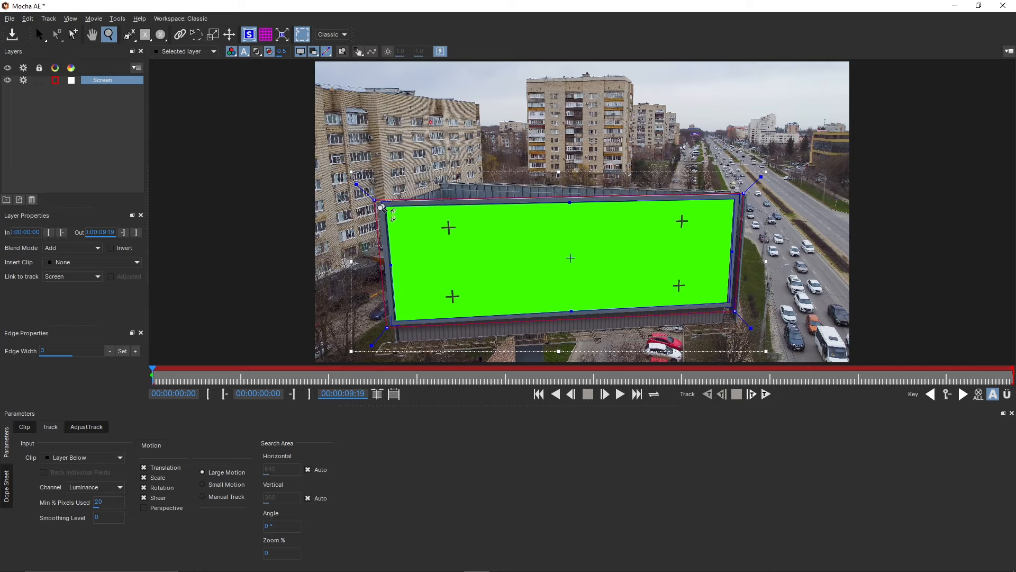
{"action": "left_click_drag", "start_coordinate": [381, 211], "coordinate": [370, 98]}
{"action": "left_click_drag", "start_coordinate": [399, 195], "coordinate": [361, 64]}
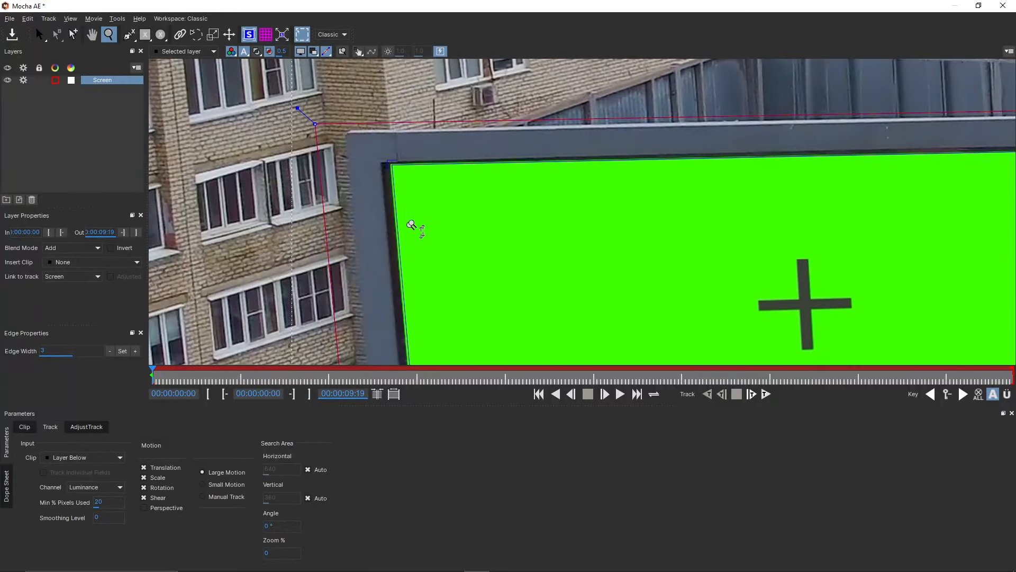
{"action": "key", "text": "s"}
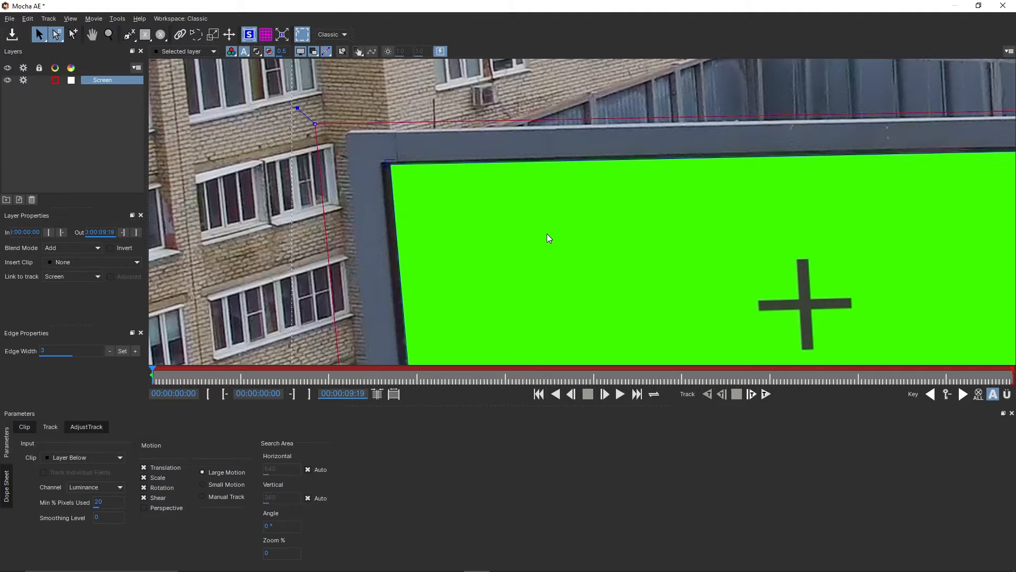
Refine the surface's lower-left corner so it matches the green area's lower-left corner.
{"action": "key", "text": "z"}
{"action": "left_click_drag", "start_coordinate": [428, 221], "coordinate": [499, 427]}
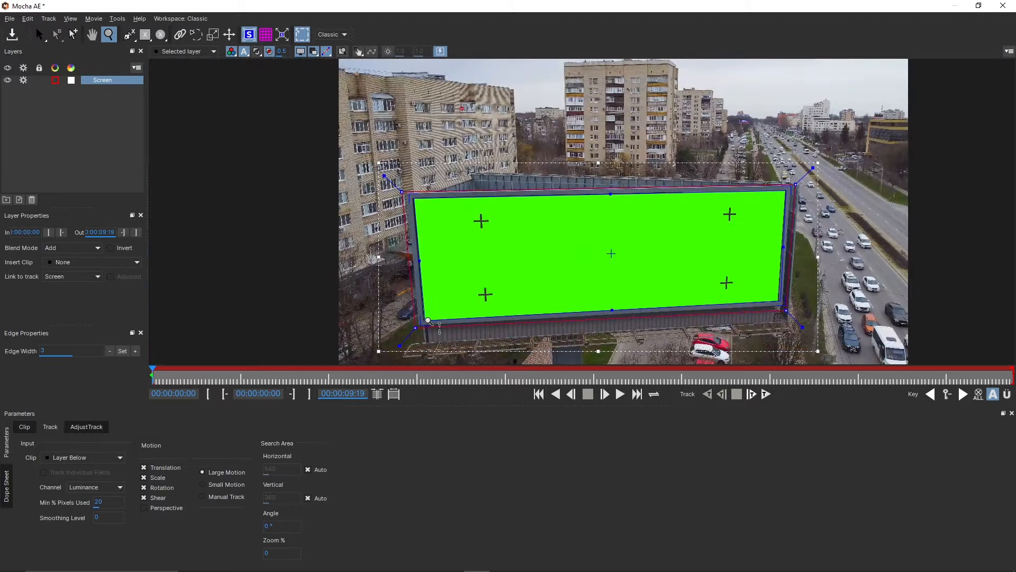
{"action": "scroll", "coordinate": [428, 321], "scroll_direction": "up", "scroll_amount": 5}
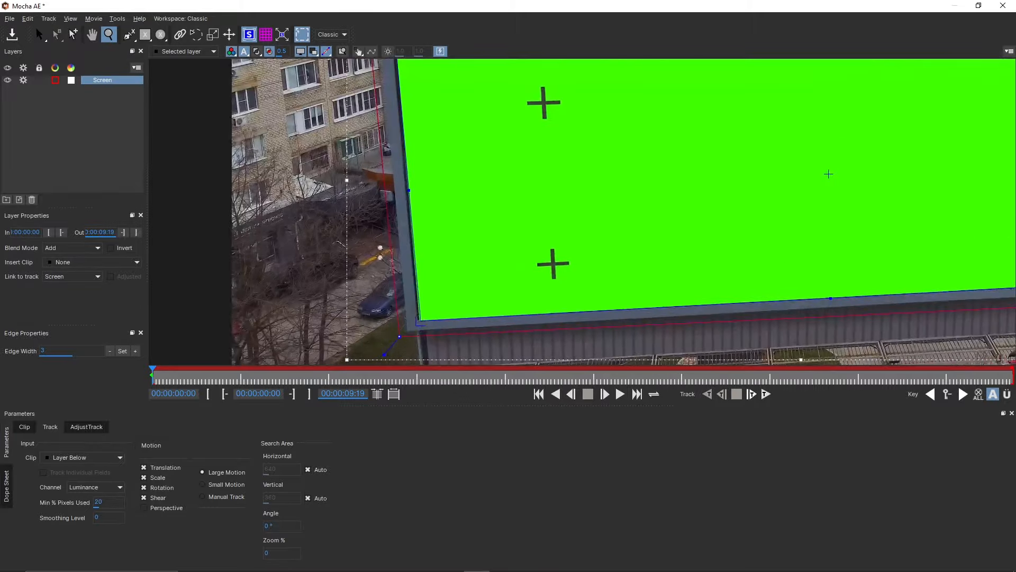
{"action": "scroll", "coordinate": [428, 322], "scroll_direction": "up", "scroll_amount": 3}
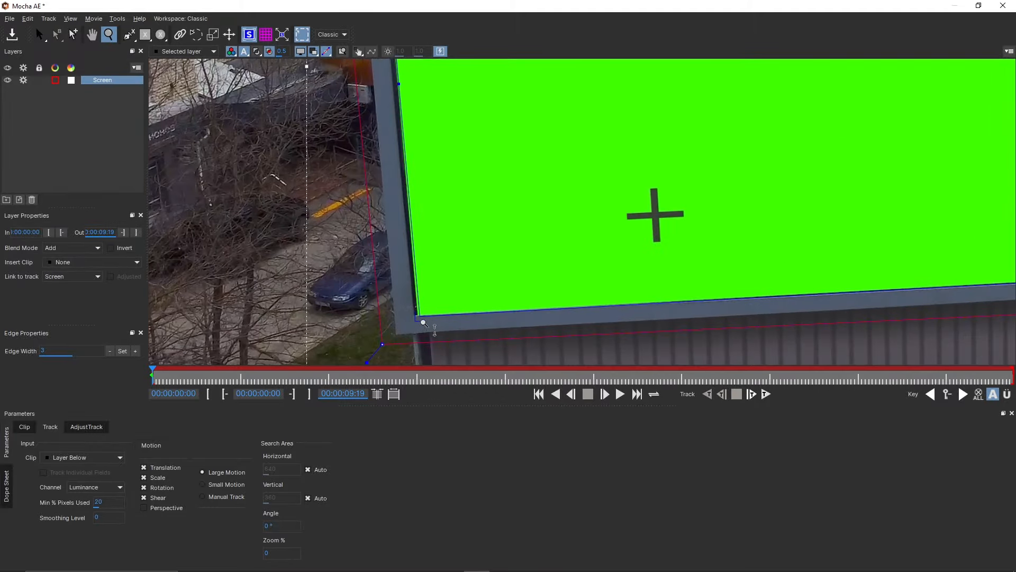
{"action": "scroll", "coordinate": [426, 324], "scroll_direction": "up", "scroll_amount": 3}
{"action": "key", "text": "s"}
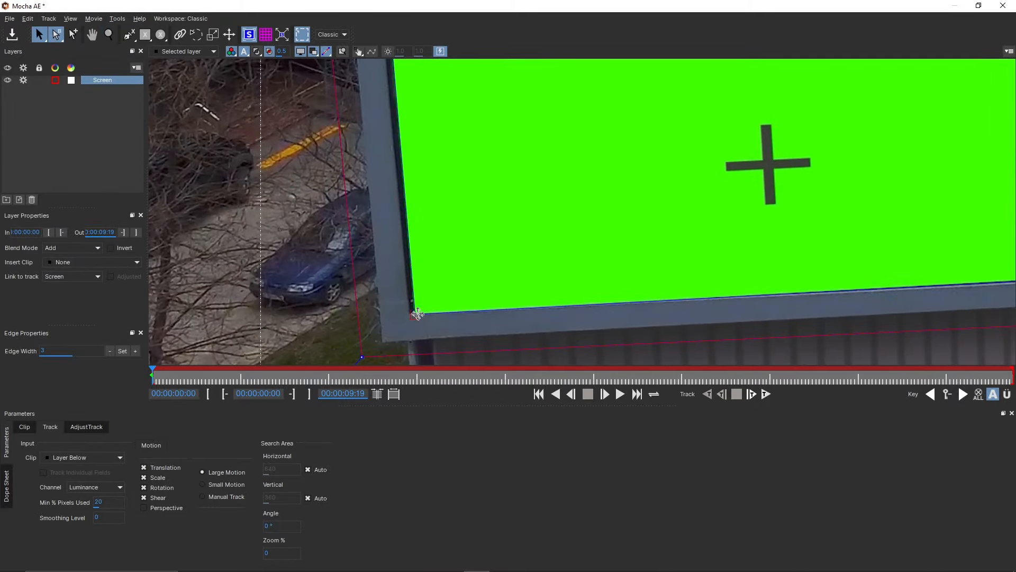
{"action": "left_click_drag", "start_coordinate": [417, 313], "coordinate": [418, 314]}
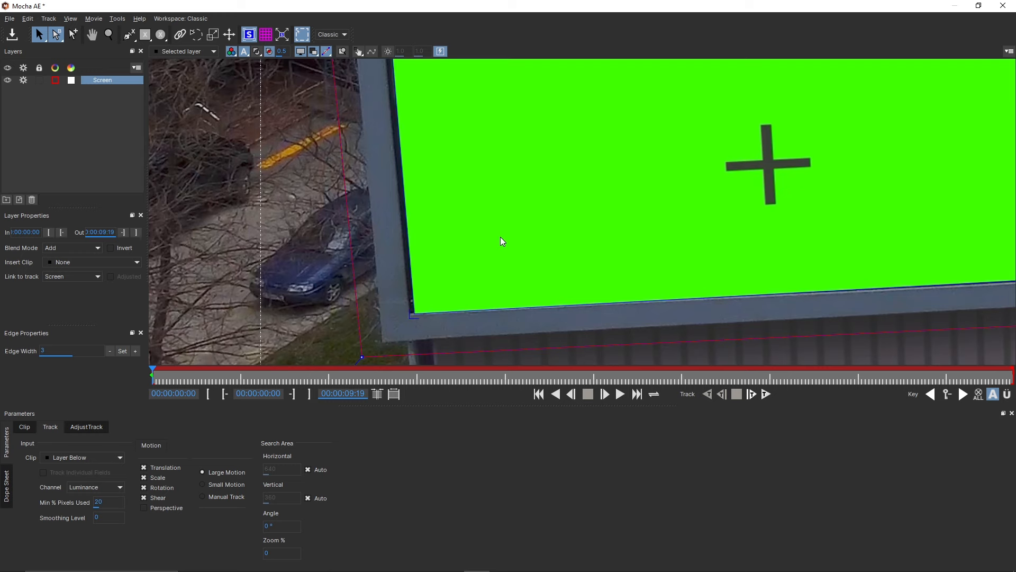
Fit the surface's lower-right corner to the green area's lower-right corner inside the billboard frame.
{"action": "left_click_drag", "start_coordinate": [488, 204], "coordinate": [486, 343]}
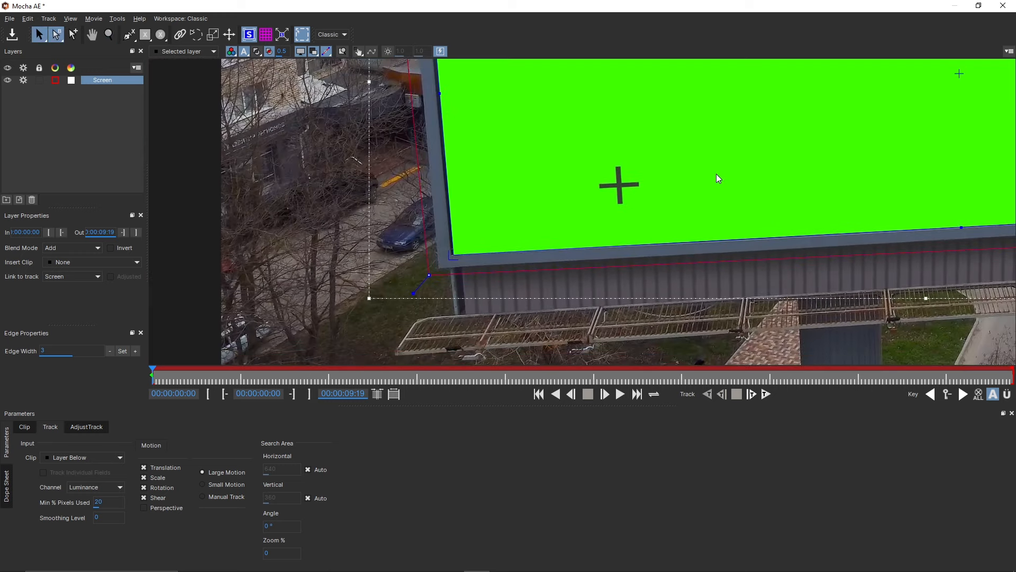
{"action": "key", "text": "x"}
{"action": "left_click_drag", "start_coordinate": [761, 167], "coordinate": [67, 261]}
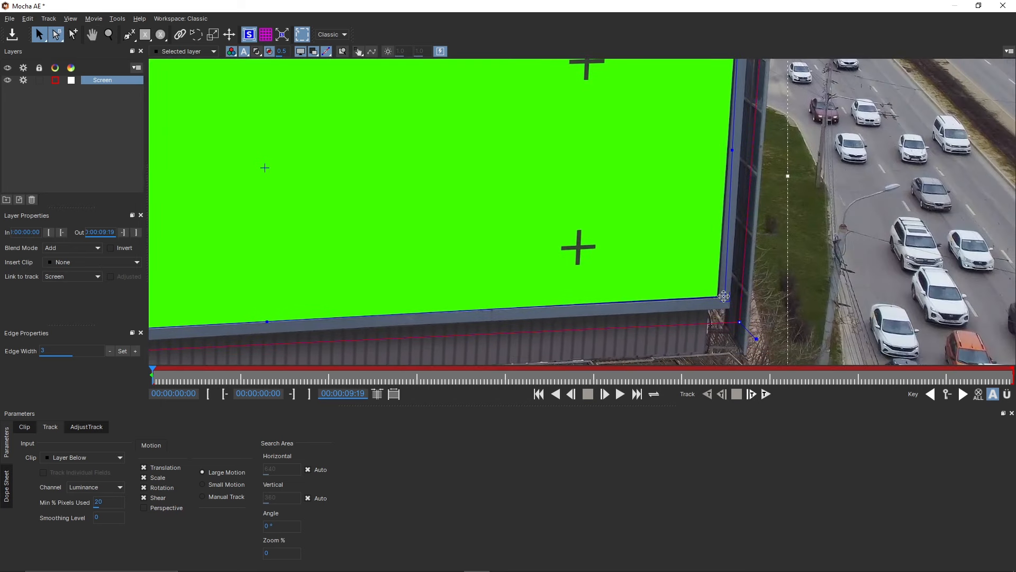
{"action": "left_click_drag", "start_coordinate": [723, 296], "coordinate": [716, 296]}
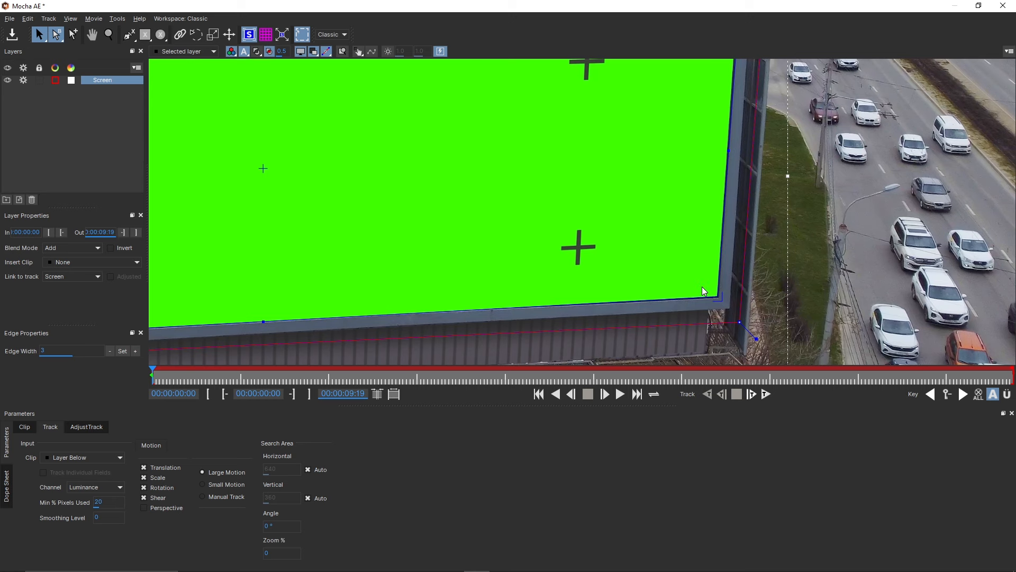
{"action": "scroll", "coordinate": [702, 290], "scroll_direction": "up", "scroll_amount": 2}
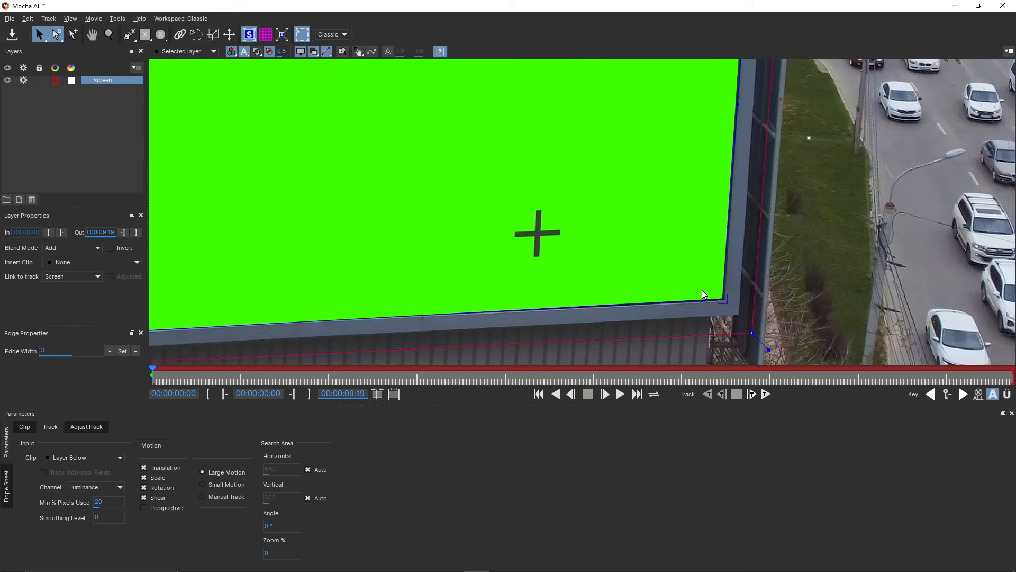
{"action": "scroll", "coordinate": [702, 290], "scroll_direction": "up", "scroll_amount": 5}
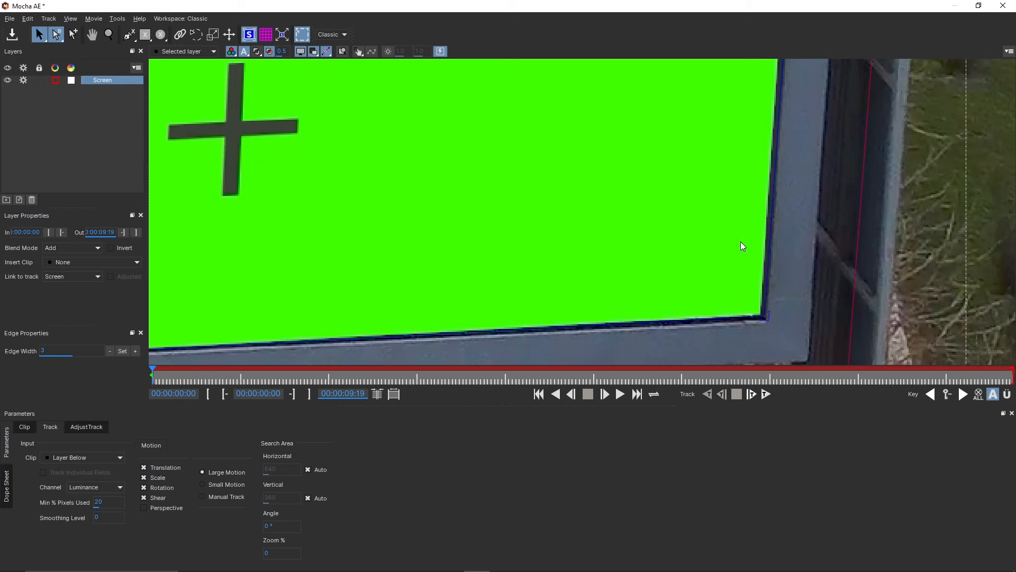
Pull the surface's upper-right corner in onto the green area's upper-right corner.
{"action": "key", "text": "x"}
{"action": "left_click_drag", "start_coordinate": [724, 132], "coordinate": [639, 565]}
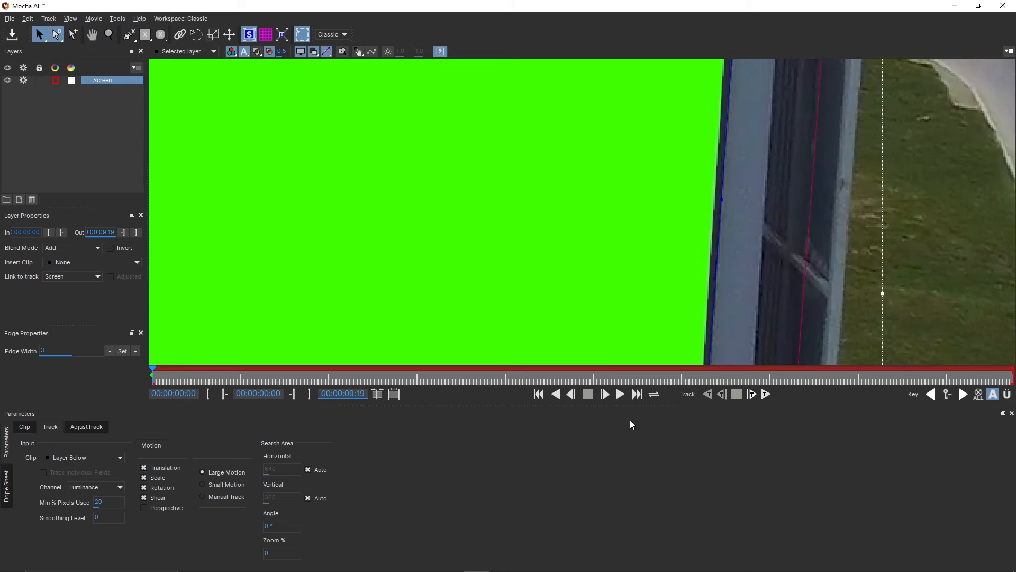
{"action": "key", "text": "x"}
{"action": "left_click_drag", "start_coordinate": [607, 182], "coordinate": [540, 527]}
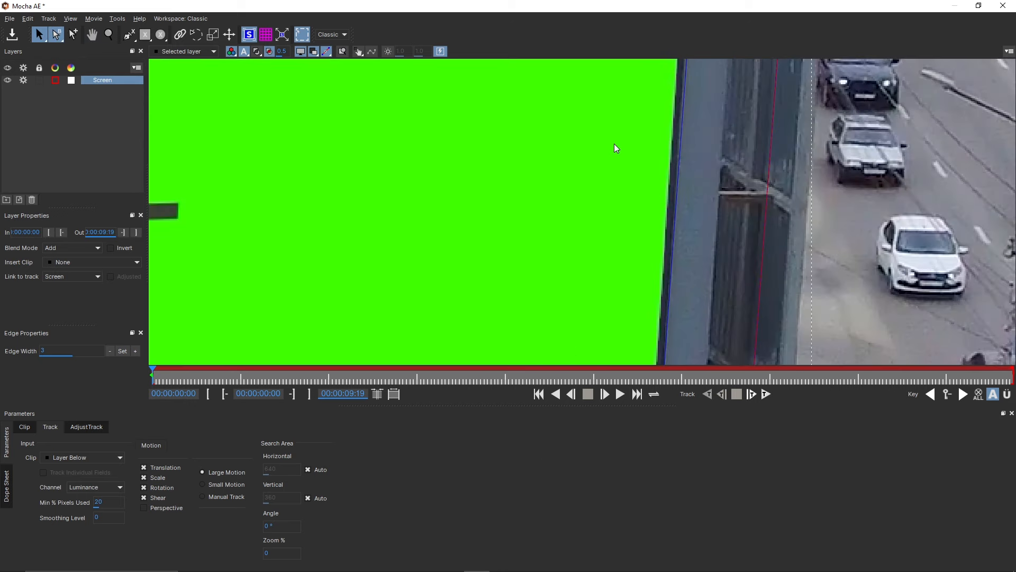
{"action": "left_click_drag", "start_coordinate": [613, 150], "coordinate": [606, 324]}
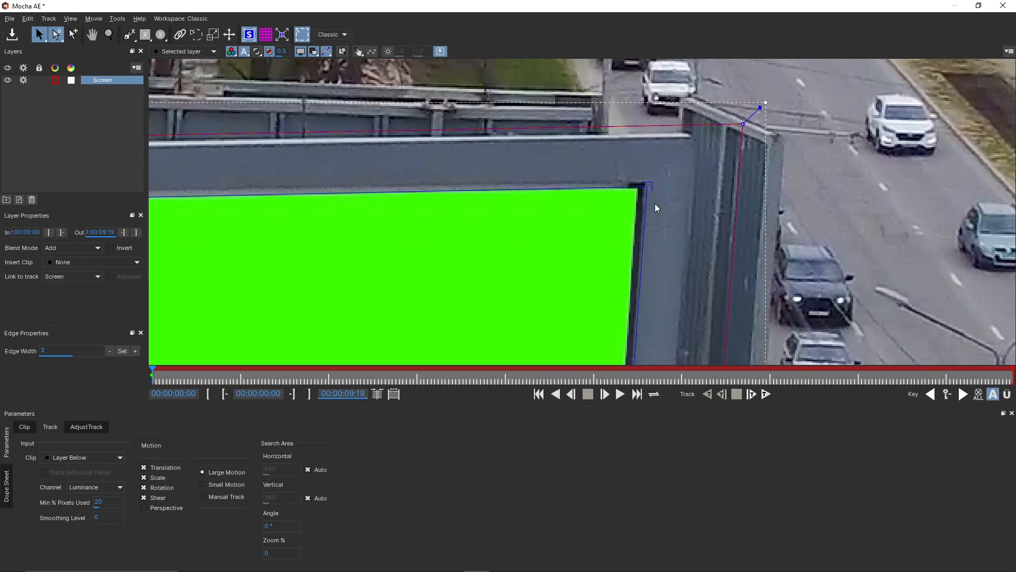
{"action": "left_click_drag", "start_coordinate": [649, 188], "coordinate": [639, 189]}
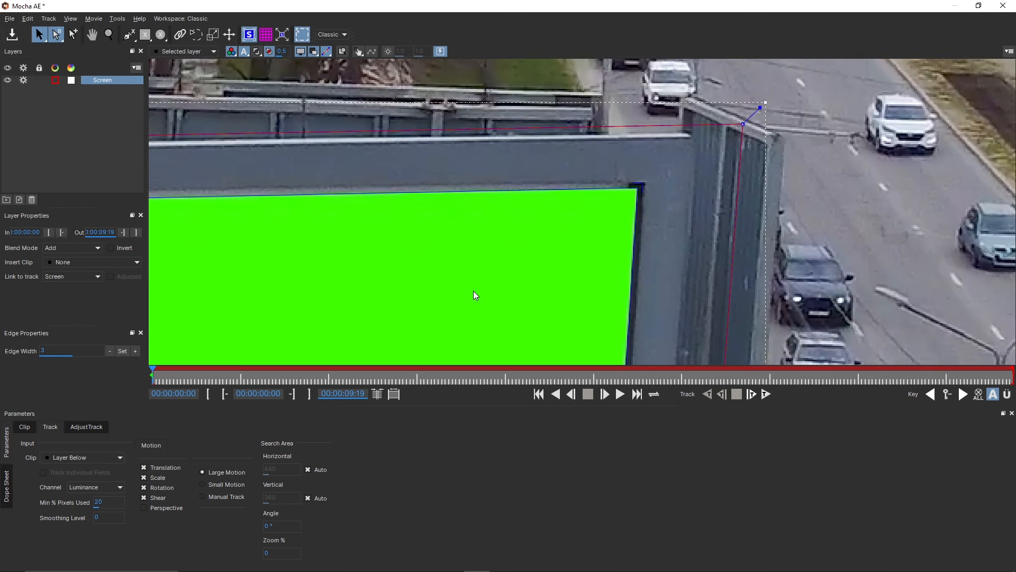
Add Perspective to the tracked motion types and track the Screen layer forward through the whole clip.
{"action": "key", "text": "z"}
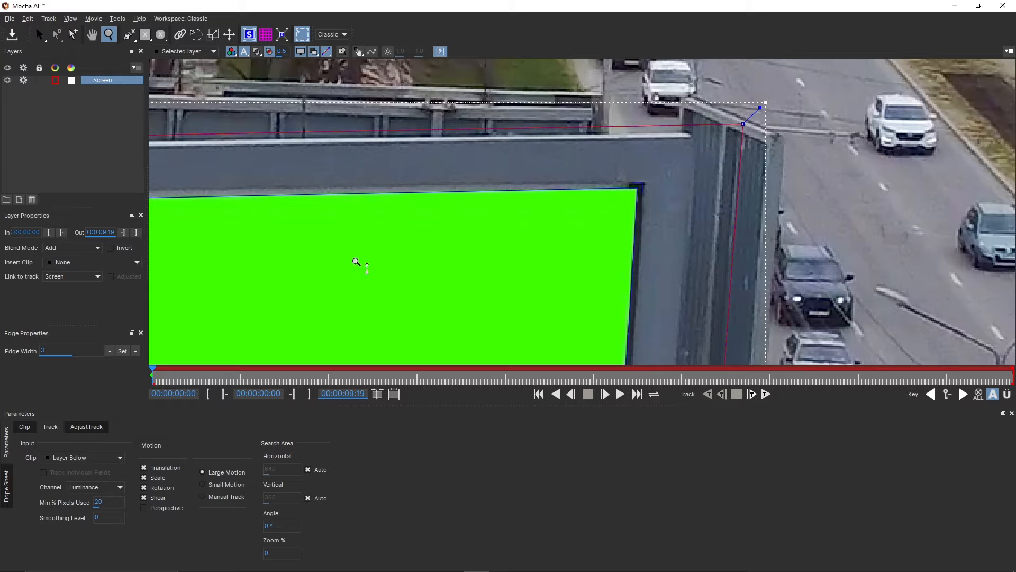
{"action": "left_click_drag", "start_coordinate": [373, 232], "coordinate": [409, 435]}
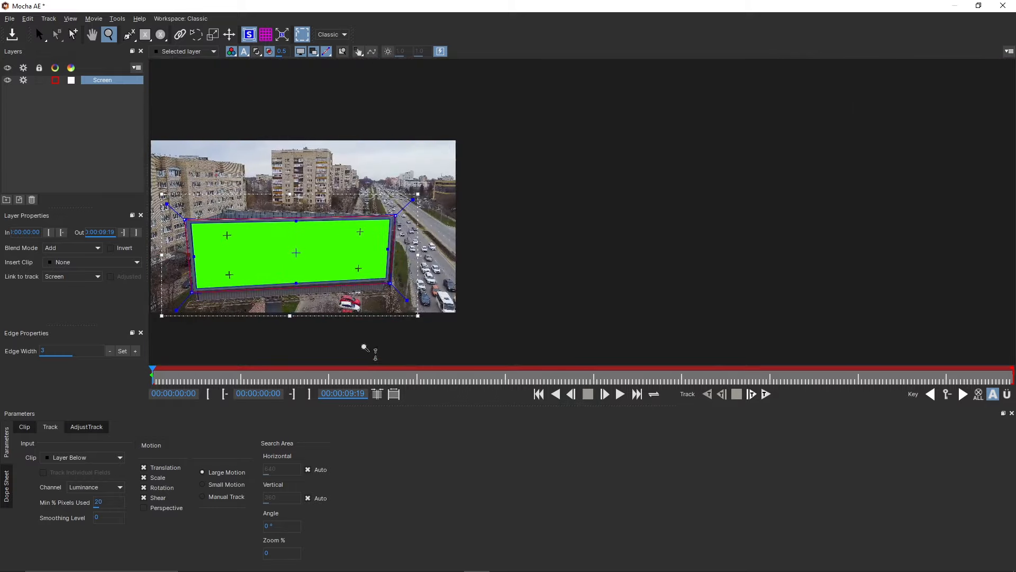
{"action": "left_click_drag", "start_coordinate": [363, 354], "coordinate": [489, 244]}
{"action": "key", "text": "s"}
{"action": "key", "text": "x"}
{"action": "key", "text": "z"}
{"action": "left_click_drag", "start_coordinate": [359, 247], "coordinate": [371, 201]}
{"action": "left_click", "coordinate": [143, 508]}
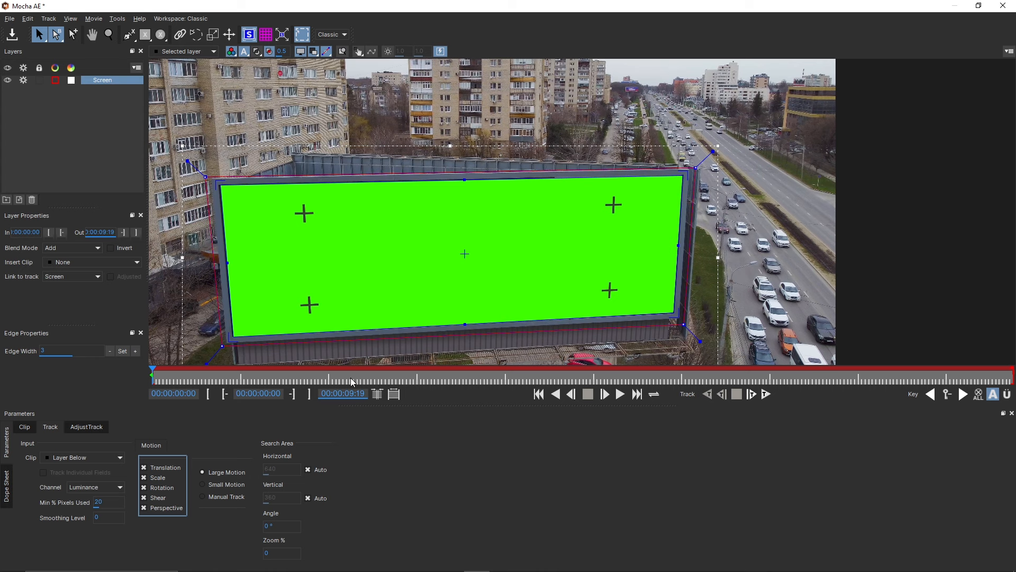
{"action": "left_click", "coordinate": [766, 394]}
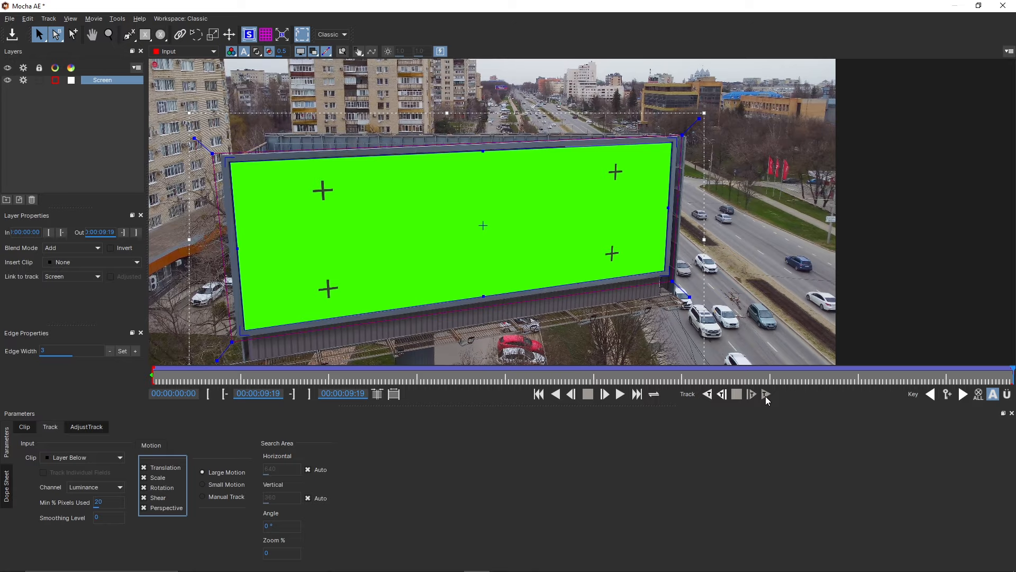
{"action": "left_click", "coordinate": [766, 395]}
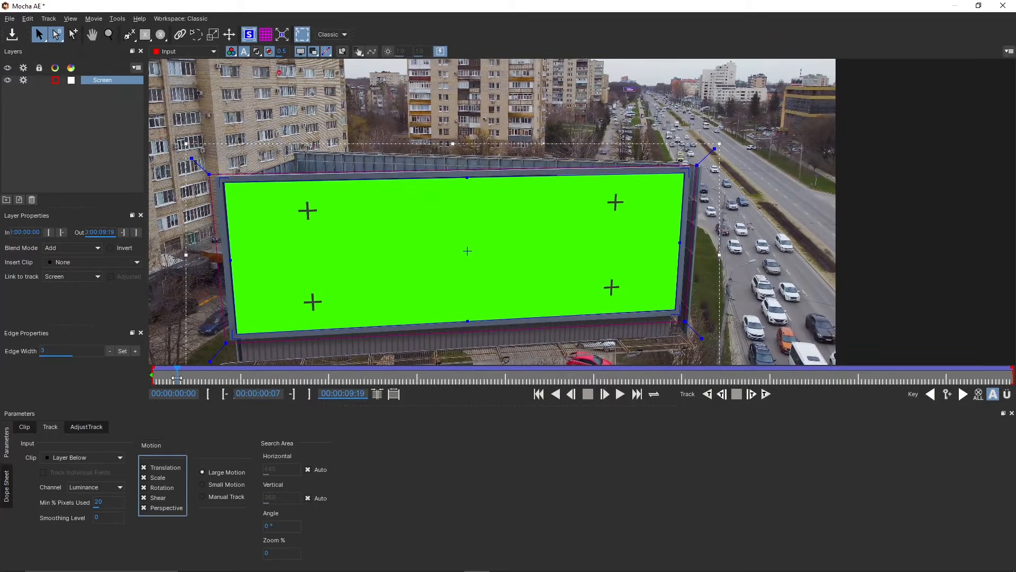
Return to the first frame, close Mocha AE and save the project changes, going back to After Effects.
{"action": "left_click_drag", "start_coordinate": [176, 374], "coordinate": [152, 375]}
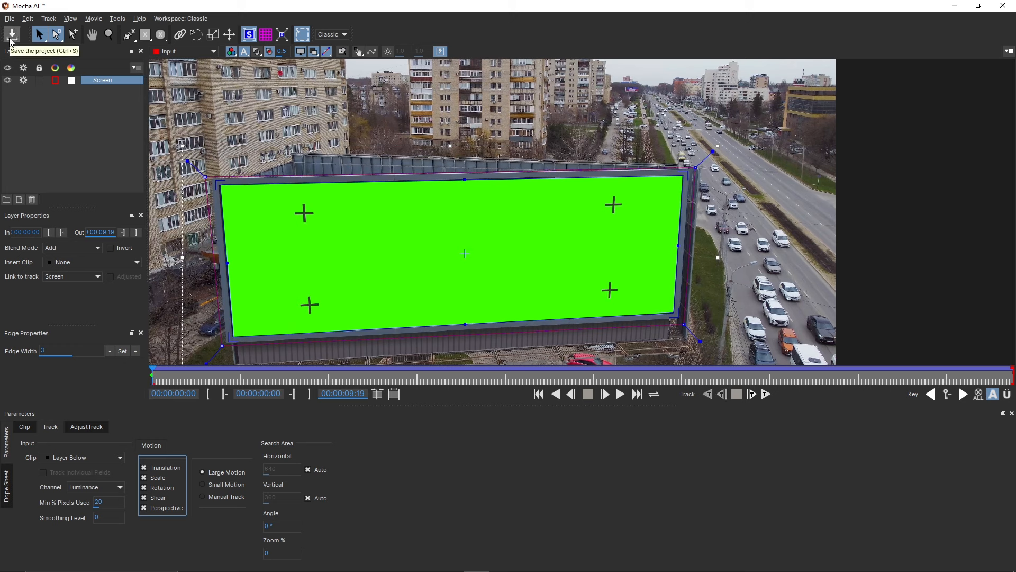
{"action": "left_click", "coordinate": [1005, 7]}
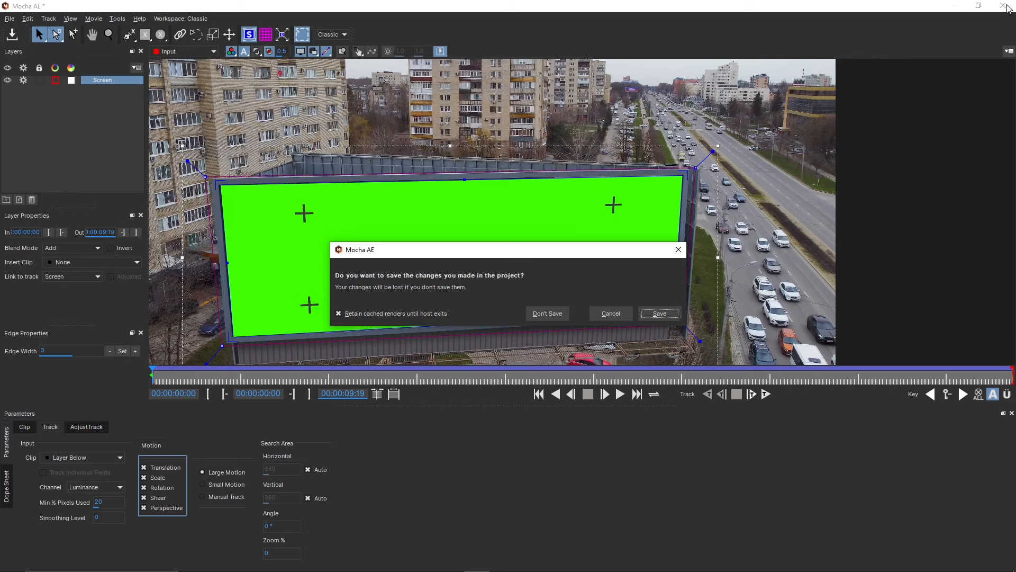
{"action": "left_click", "coordinate": [659, 315]}
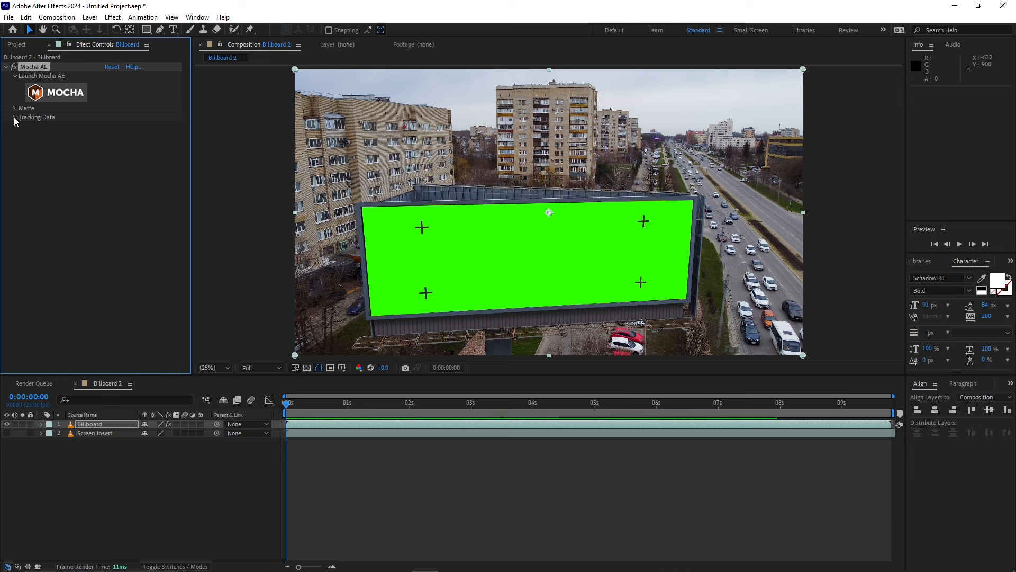
Create track data from the Screen layer in the Billboard layer's Mocha AE effect.
{"action": "left_click", "coordinate": [15, 118]}
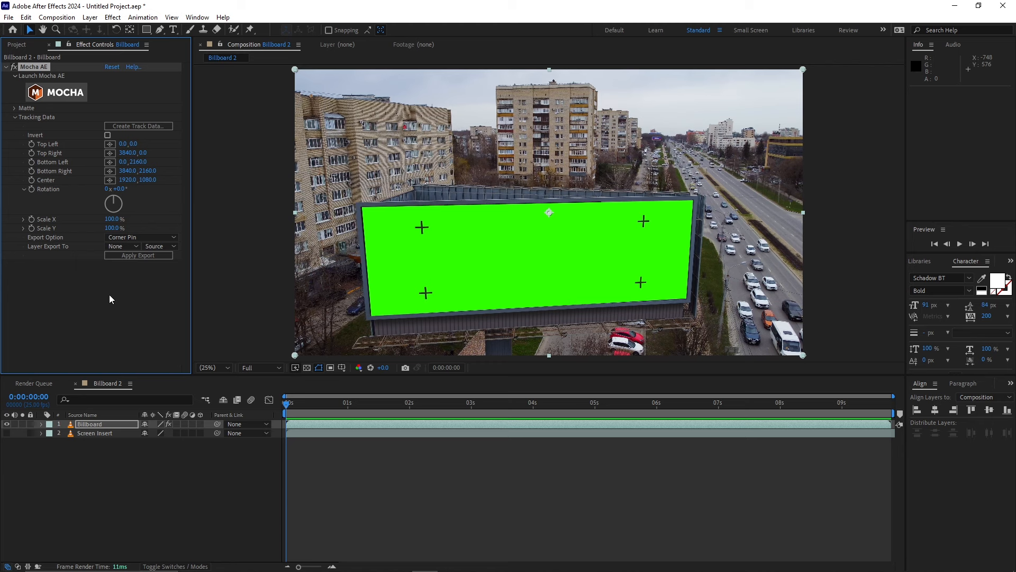
{"action": "left_click", "coordinate": [138, 127]}
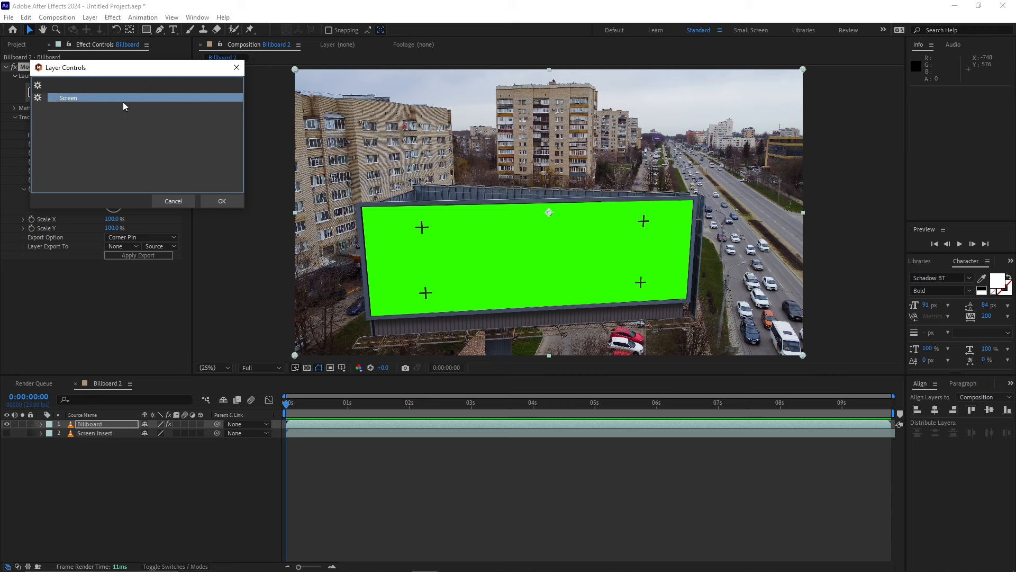
{"action": "left_click", "coordinate": [222, 201]}
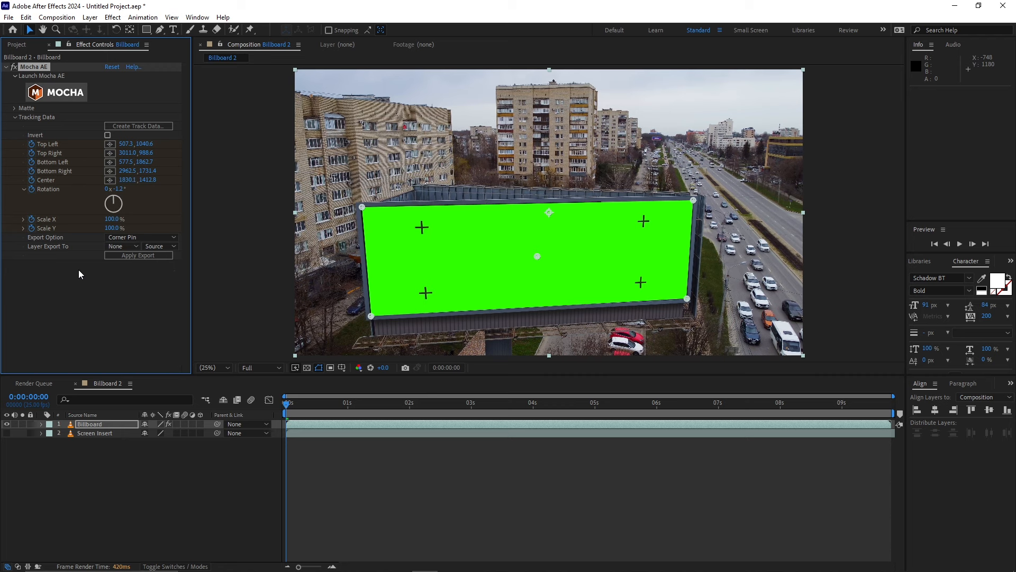
Make the Screen Insert layer visible and move it above the Billboard layer.
{"action": "left_click", "coordinate": [97, 434]}
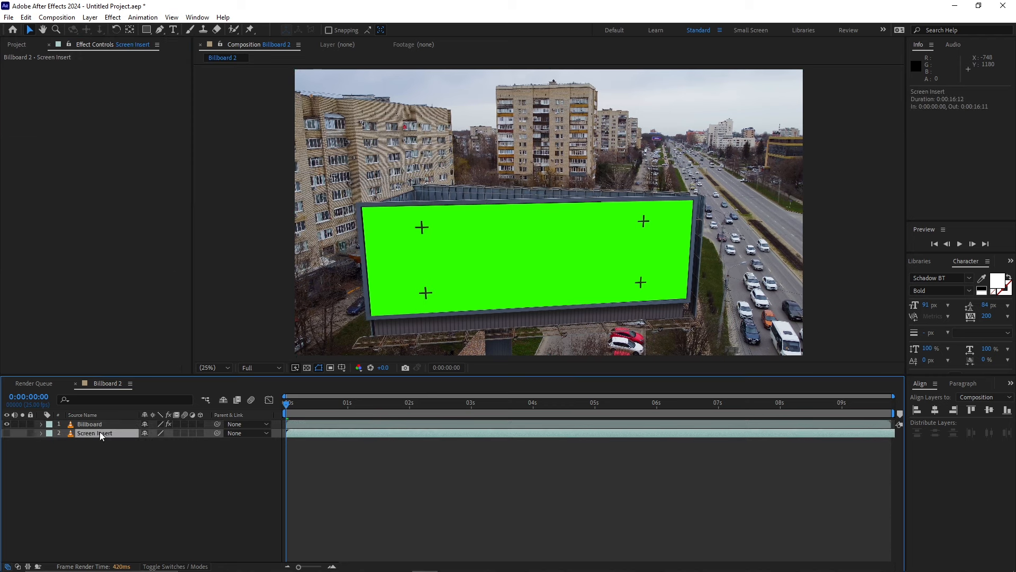
{"action": "left_click", "coordinate": [104, 424]}
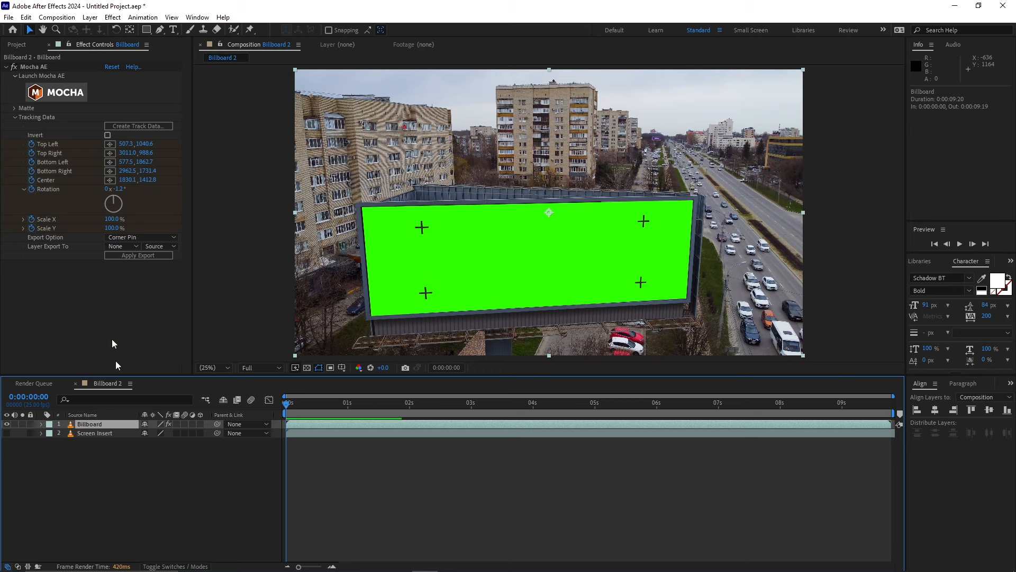
{"action": "left_click", "coordinate": [104, 436]}
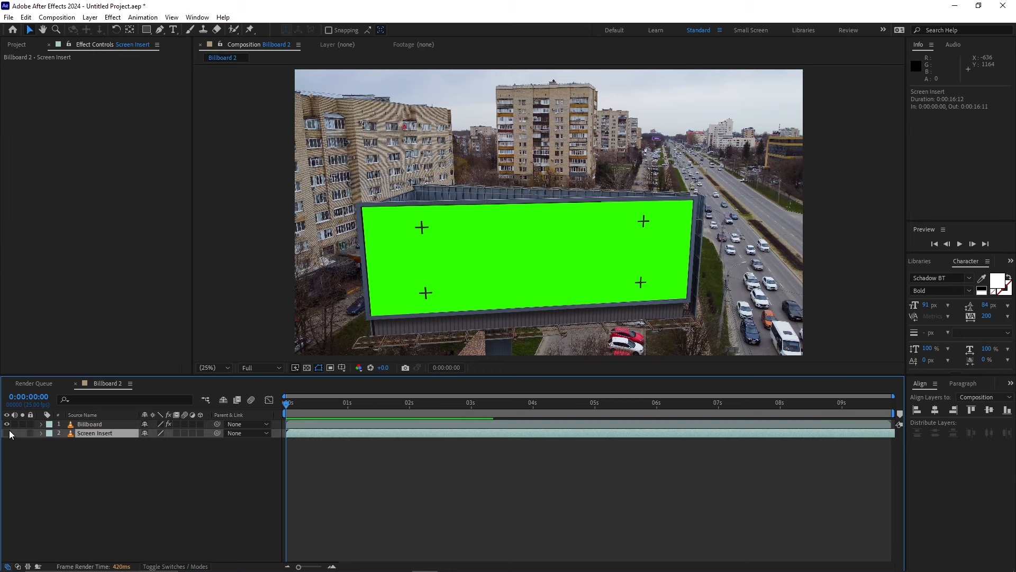
{"action": "left_click", "coordinate": [83, 432]}
{"action": "left_click_drag", "start_coordinate": [83, 431], "coordinate": [88, 421]}
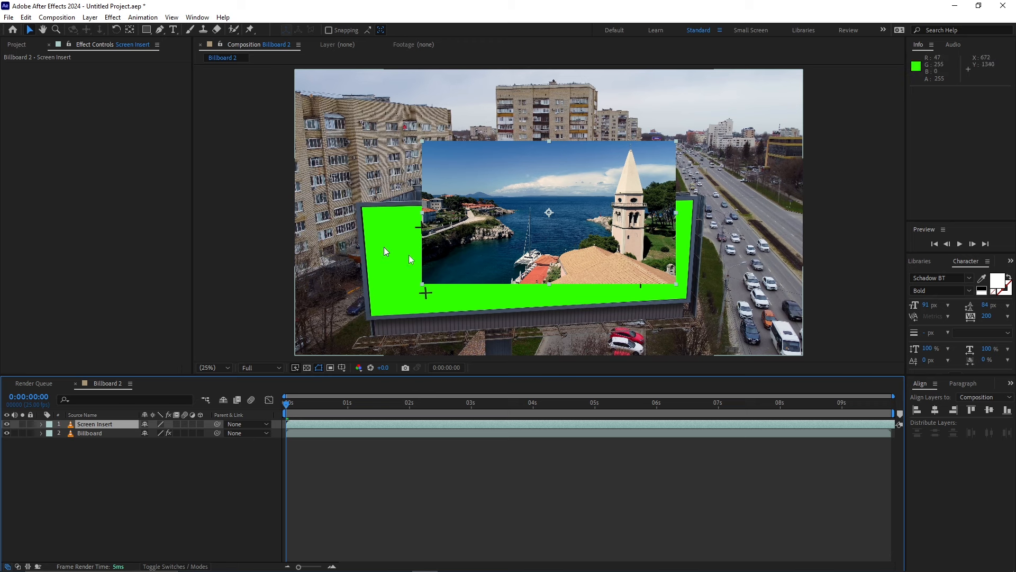
Pre-compose the Screen Insert layer as Screen Insert Comp 1, moving all attributes into the new composition.
{"action": "left_click", "coordinate": [102, 435]}
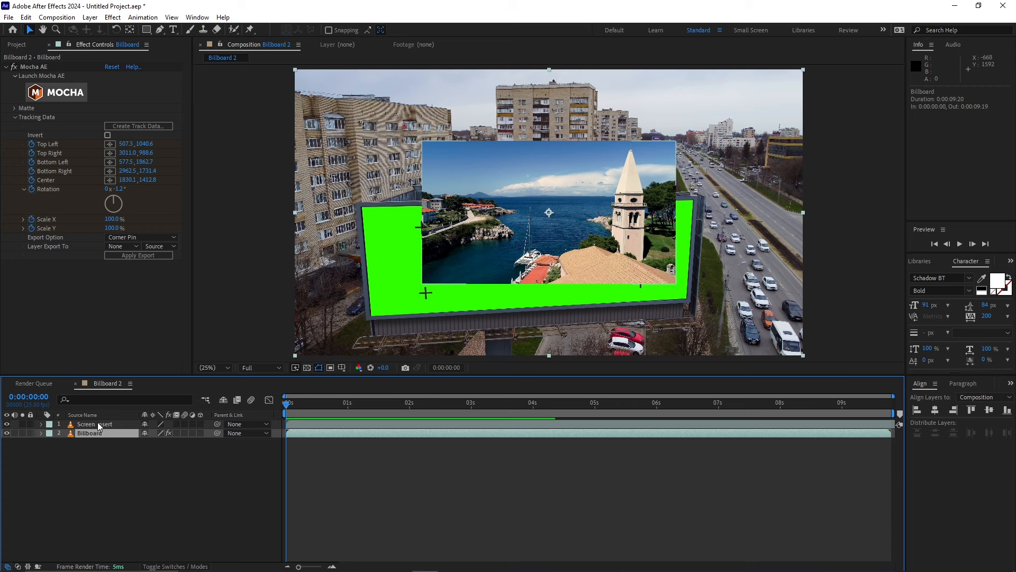
{"action": "left_click", "coordinate": [97, 425]}
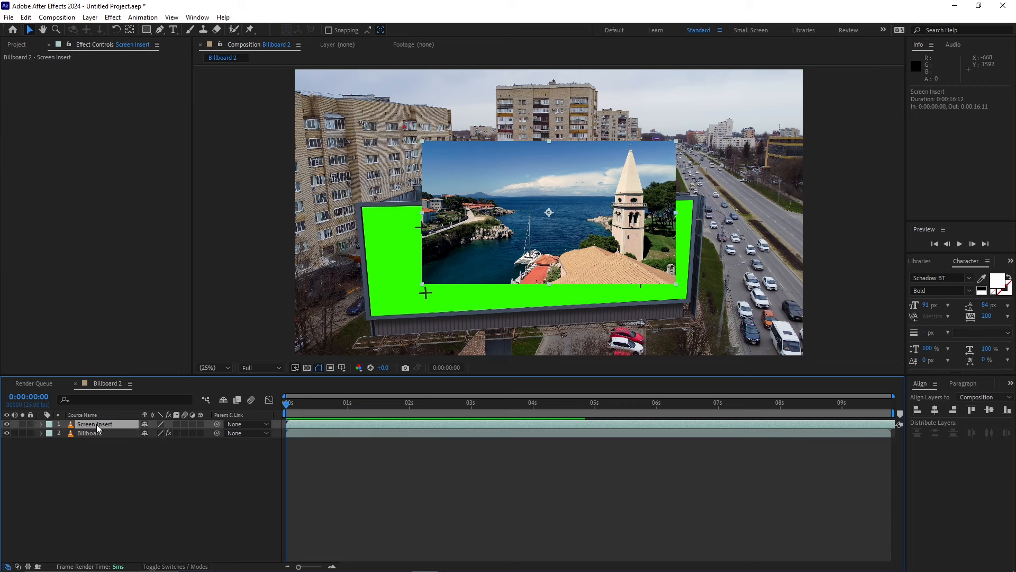
{"action": "right_click", "coordinate": [96, 424]}
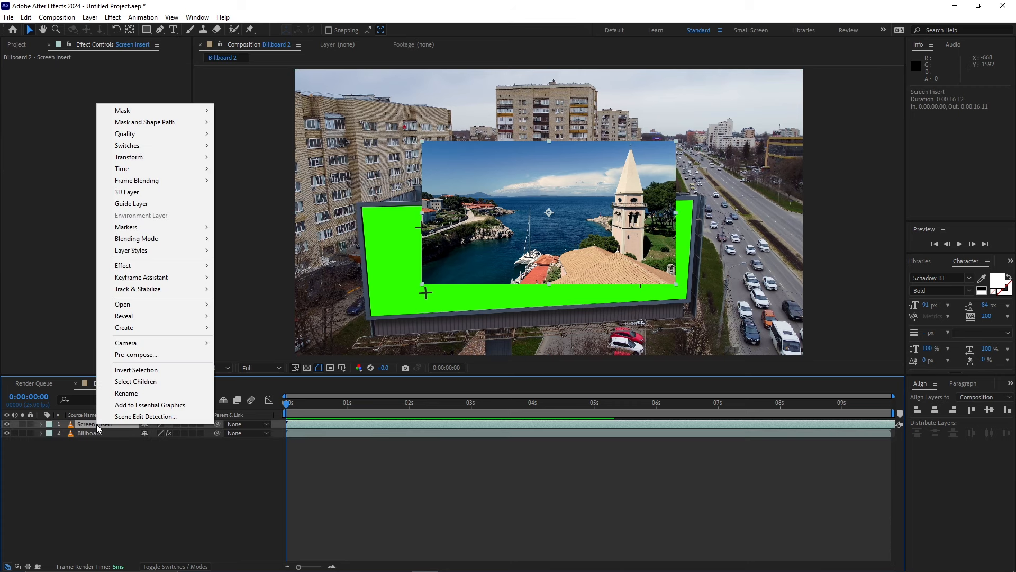
{"action": "left_click", "coordinate": [148, 355]}
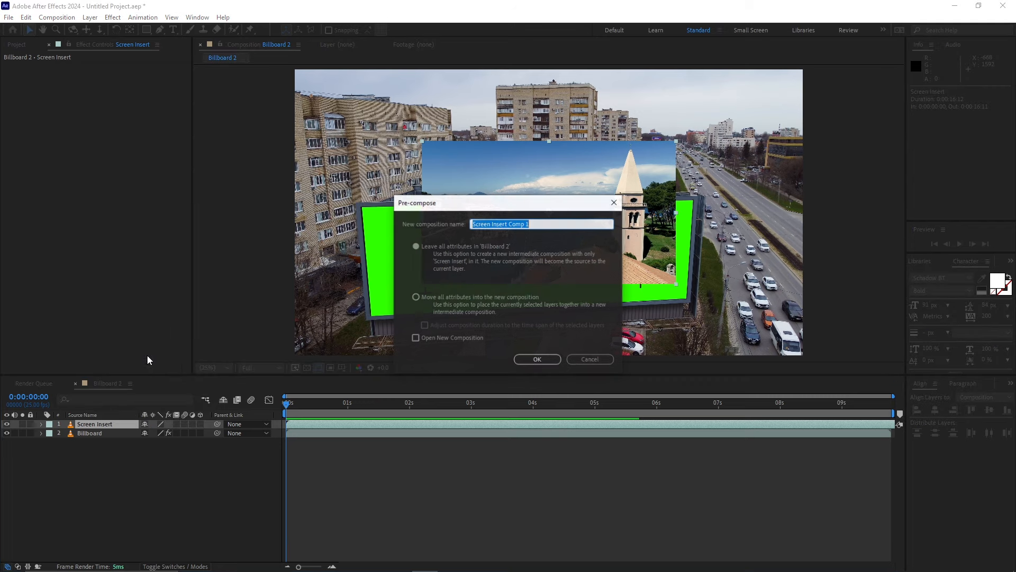
{"action": "left_click", "coordinate": [415, 297]}
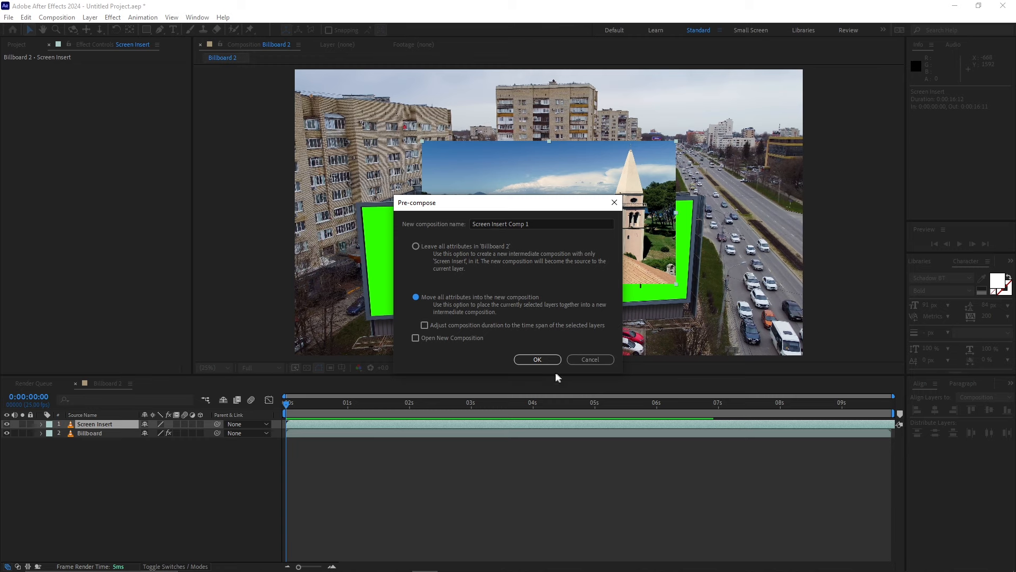
{"action": "left_click", "coordinate": [538, 359]}
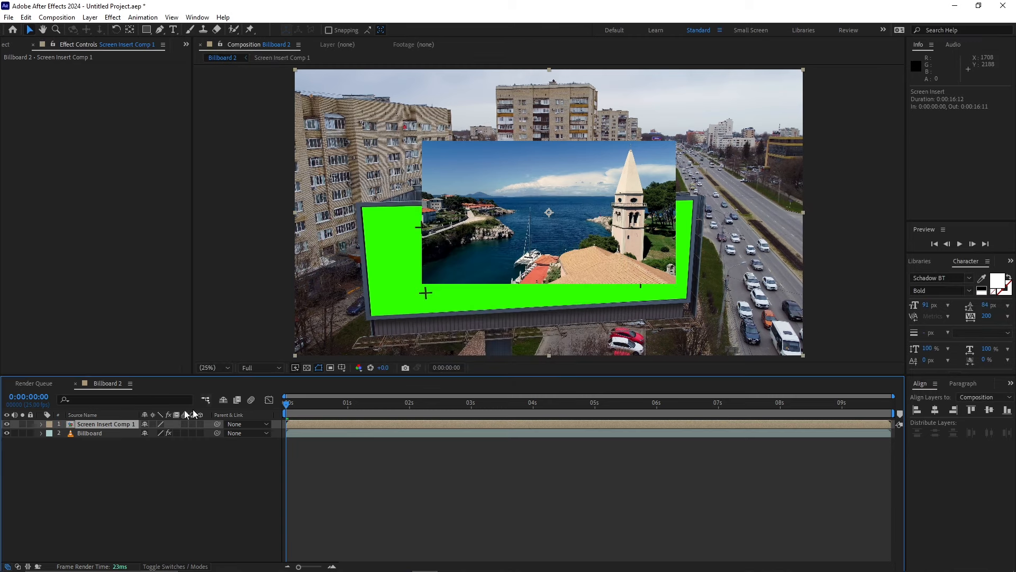
Fit the Screen Insert footage to the comp inside Screen Insert Comp 1 and return to the Billboard 2 composition.
{"action": "double_click", "coordinate": [99, 423]}
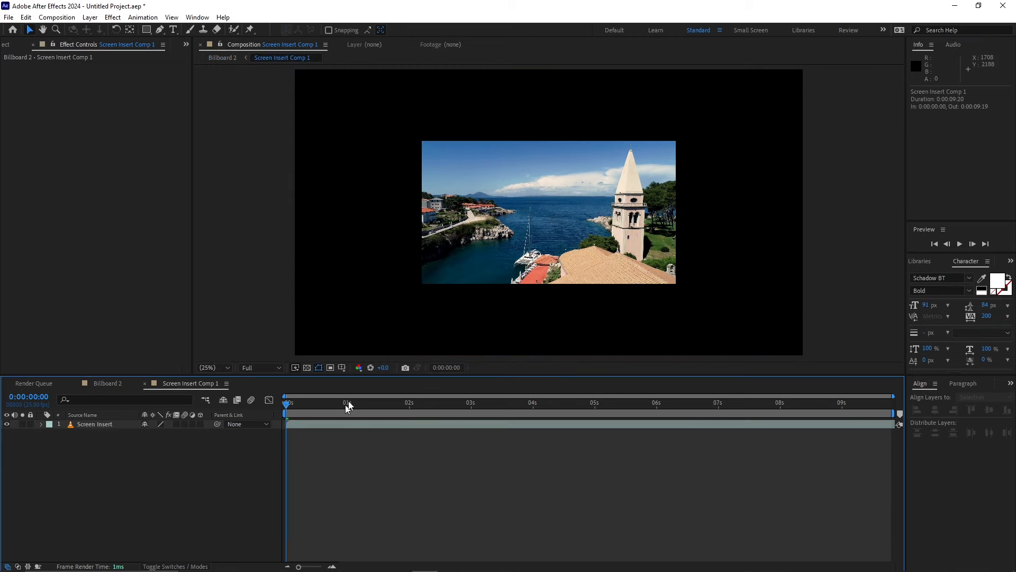
{"action": "left_click", "coordinate": [85, 425]}
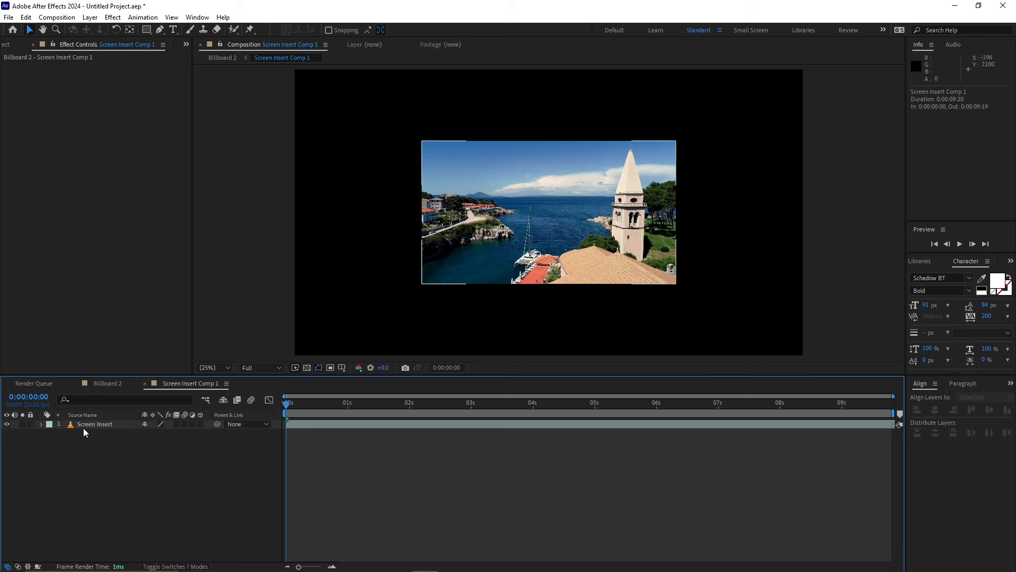
{"action": "right_click", "coordinate": [90, 424]}
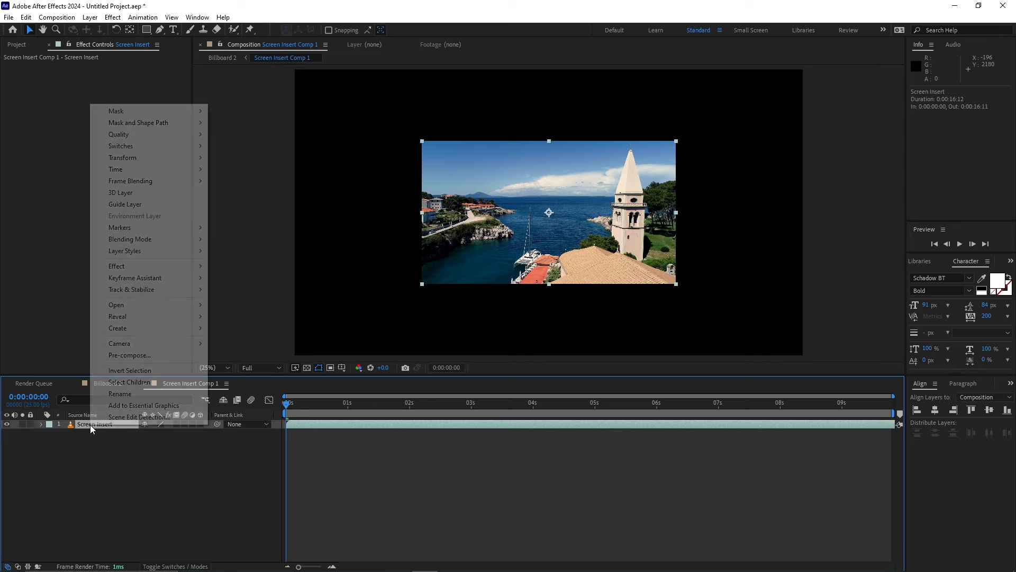
{"action": "mouse_move", "coordinate": [138, 160]}
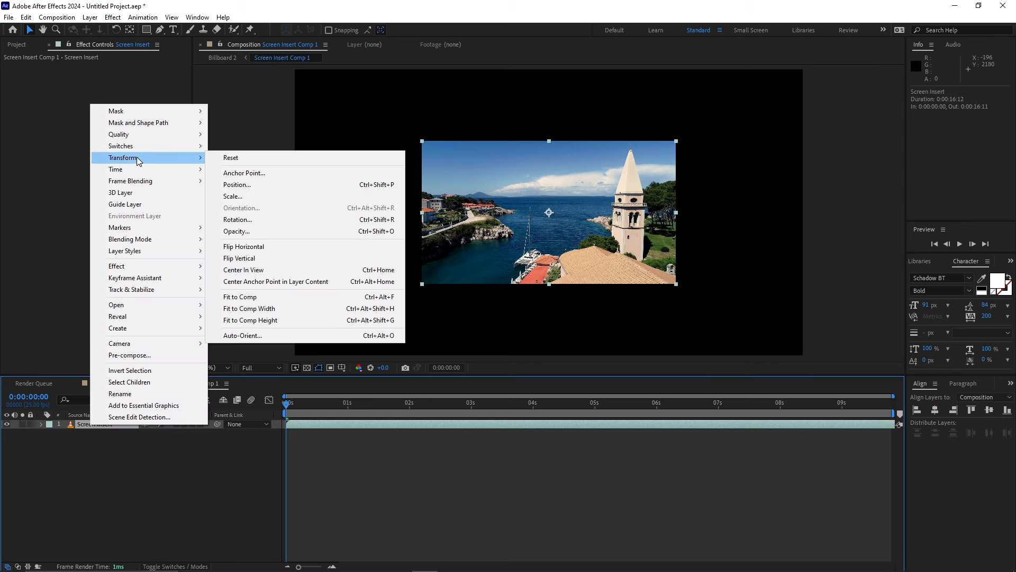
{"action": "left_click", "coordinate": [275, 299]}
{"action": "left_click", "coordinate": [106, 383]}
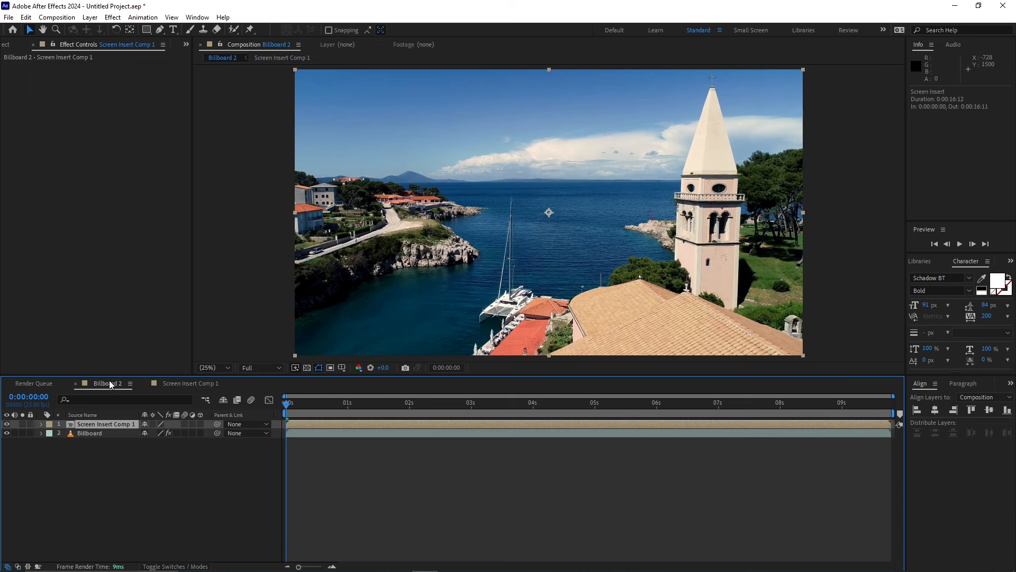
Export the Billboard layer's Mocha AE track data to Screen Insert Comp 1 as Corner Pin (Support Motion Blur).
{"action": "left_click", "coordinate": [97, 434]}
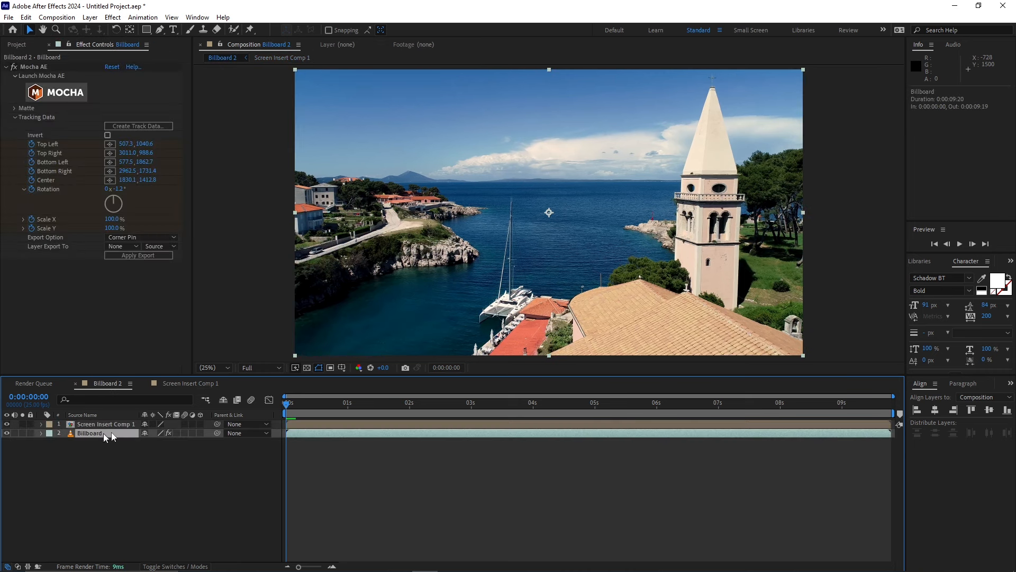
{"action": "left_click", "coordinate": [146, 236]}
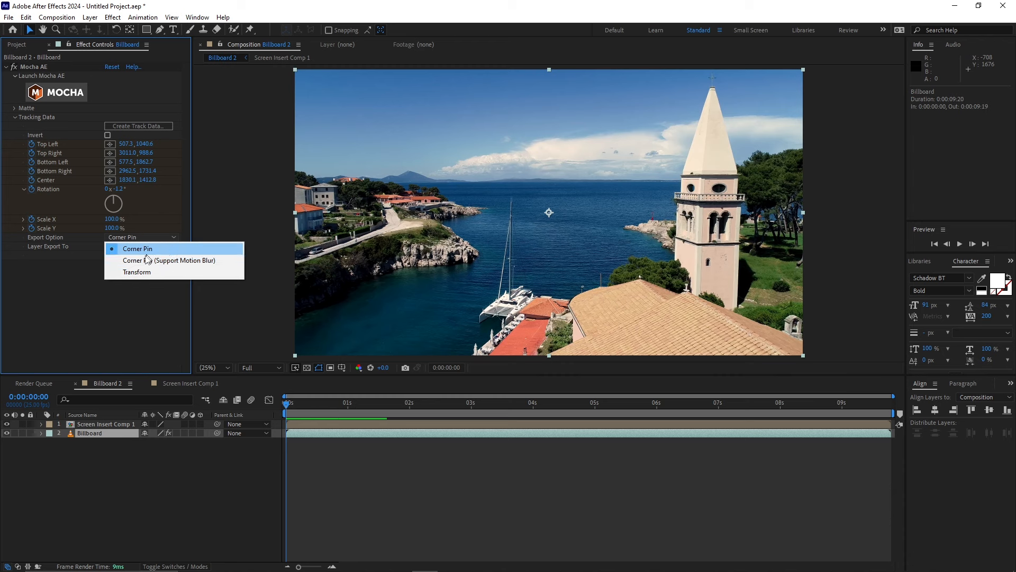
{"action": "left_click", "coordinate": [183, 261]}
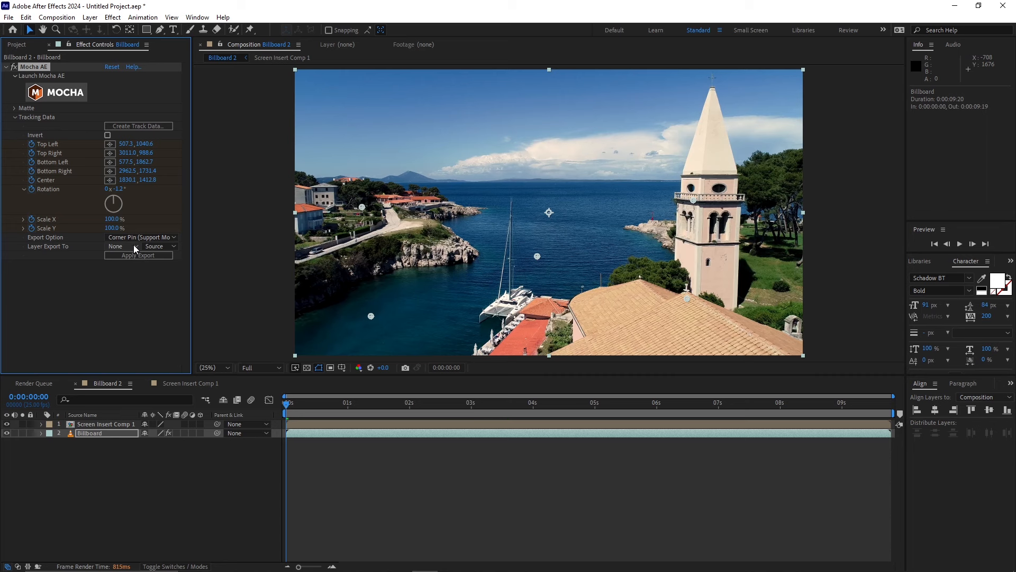
{"action": "left_click", "coordinate": [135, 246]}
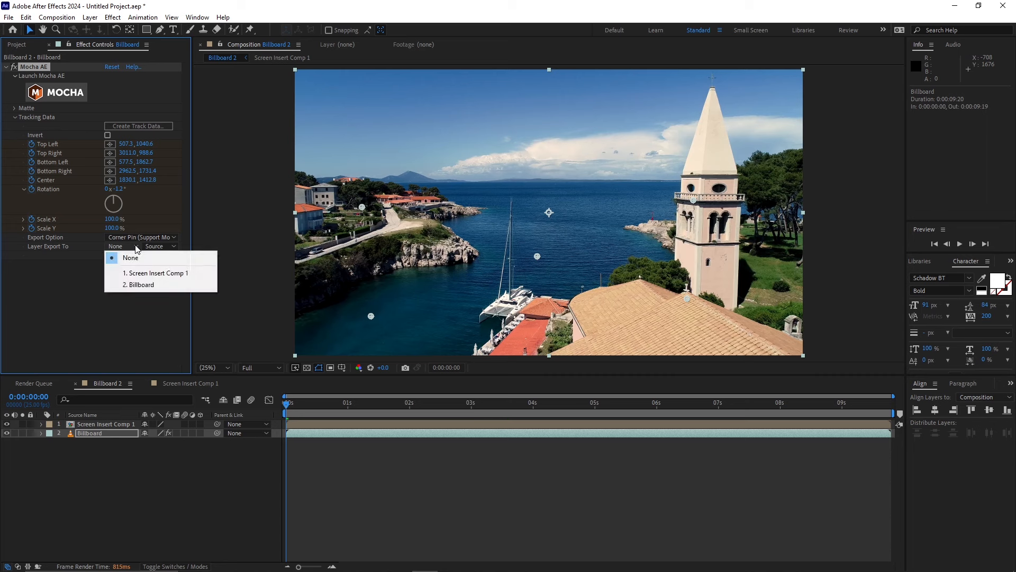
{"action": "left_click", "coordinate": [152, 272]}
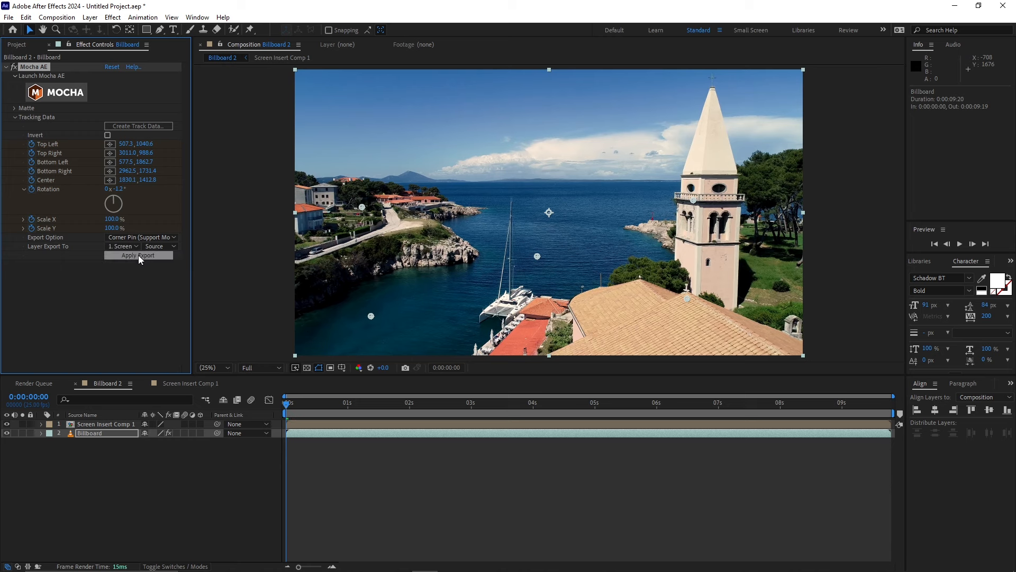
{"action": "left_click", "coordinate": [137, 256]}
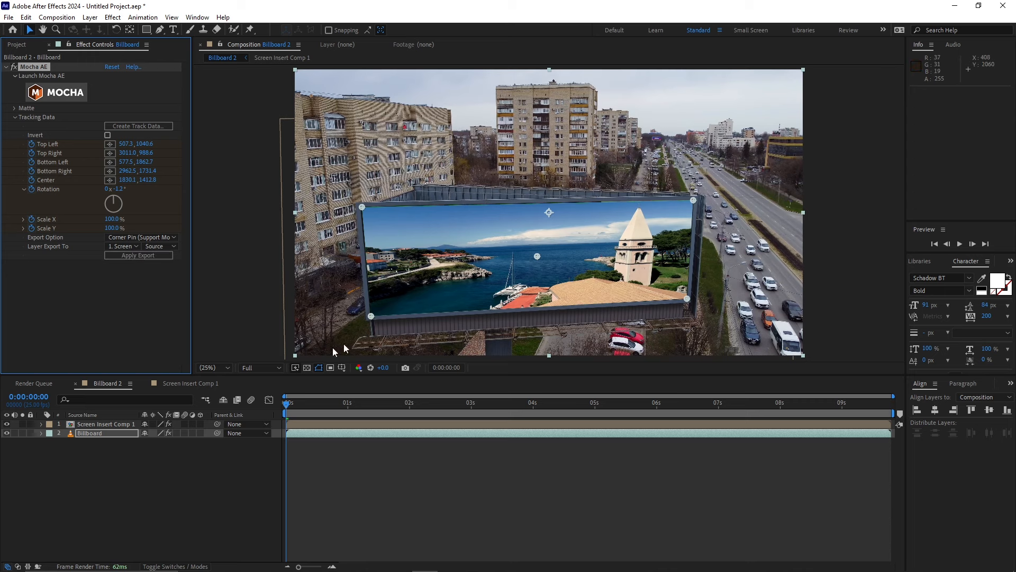
Preview the tracked billboard insert and return the playhead to the first frame.
{"action": "key", "text": "space"}
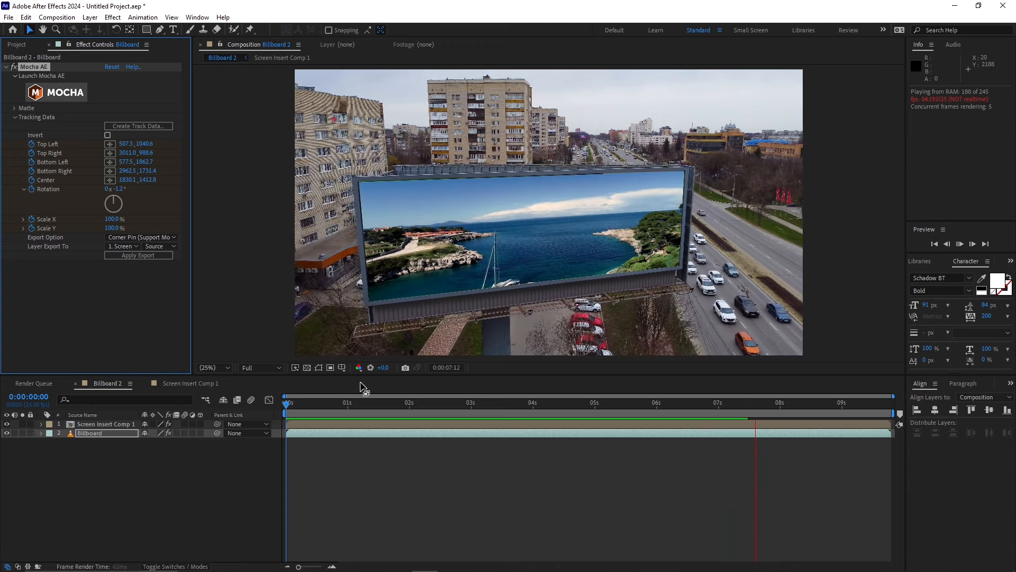
{"action": "key", "text": "space"}
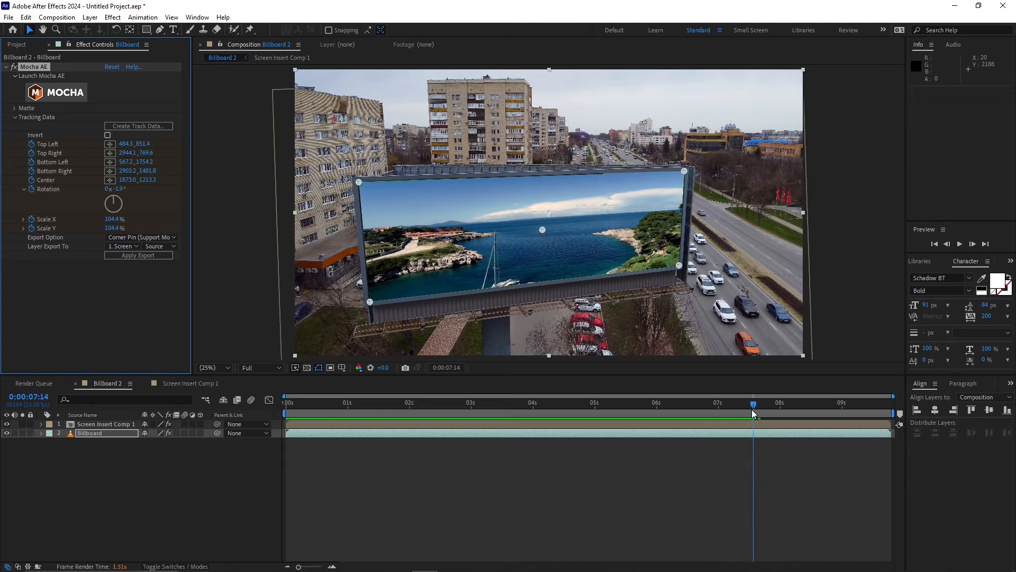
{"action": "left_click_drag", "start_coordinate": [756, 408], "coordinate": [286, 409]}
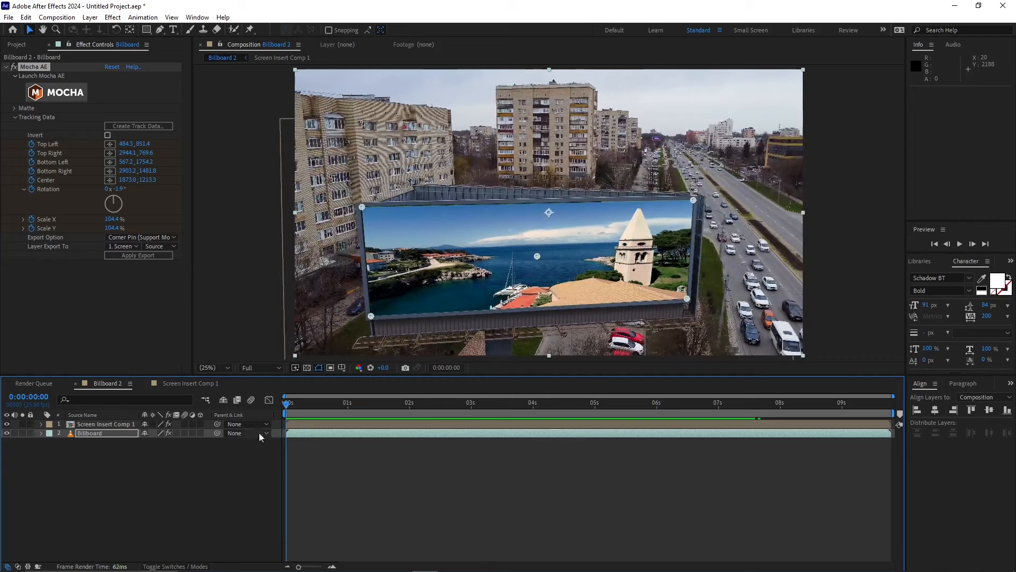
Move Screen Insert Comp 1 below the Billboard layer and apply the Keylight (1.2) effect to Billboard.
{"action": "left_click_drag", "start_coordinate": [101, 424], "coordinate": [99, 438]}
{"action": "left_click", "coordinate": [90, 424]}
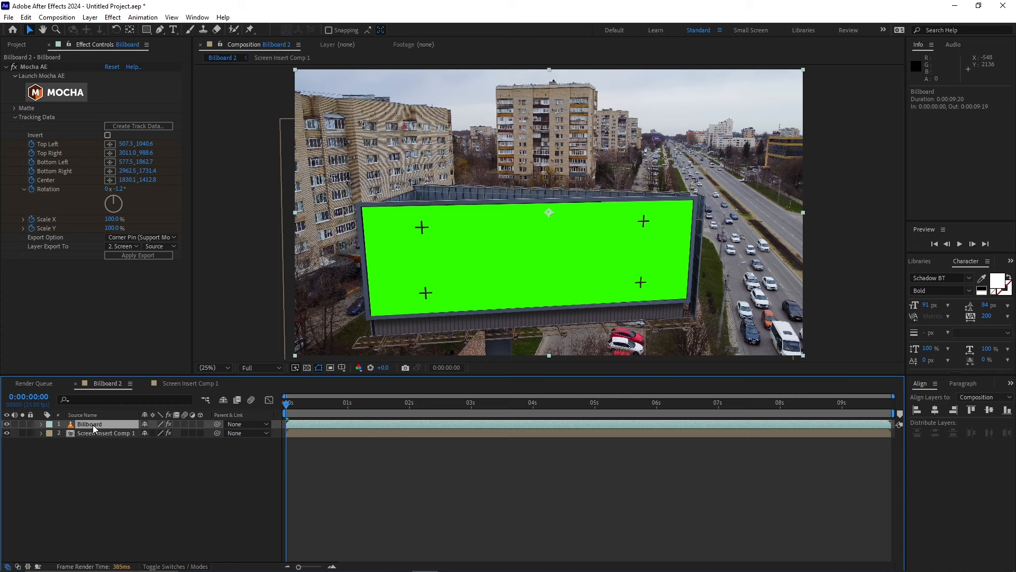
{"action": "left_click", "coordinate": [111, 19]}
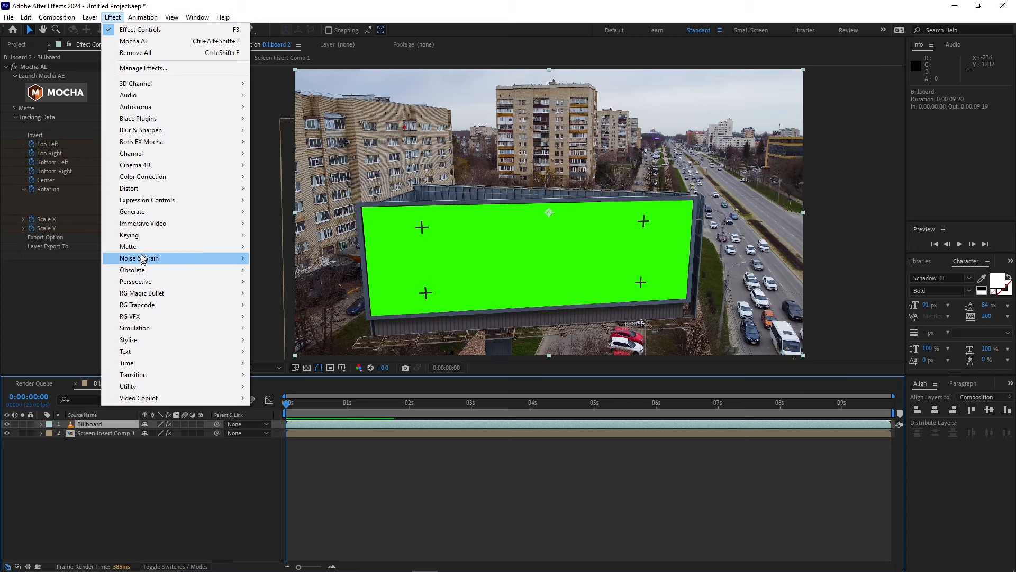
{"action": "mouse_move", "coordinate": [144, 236]}
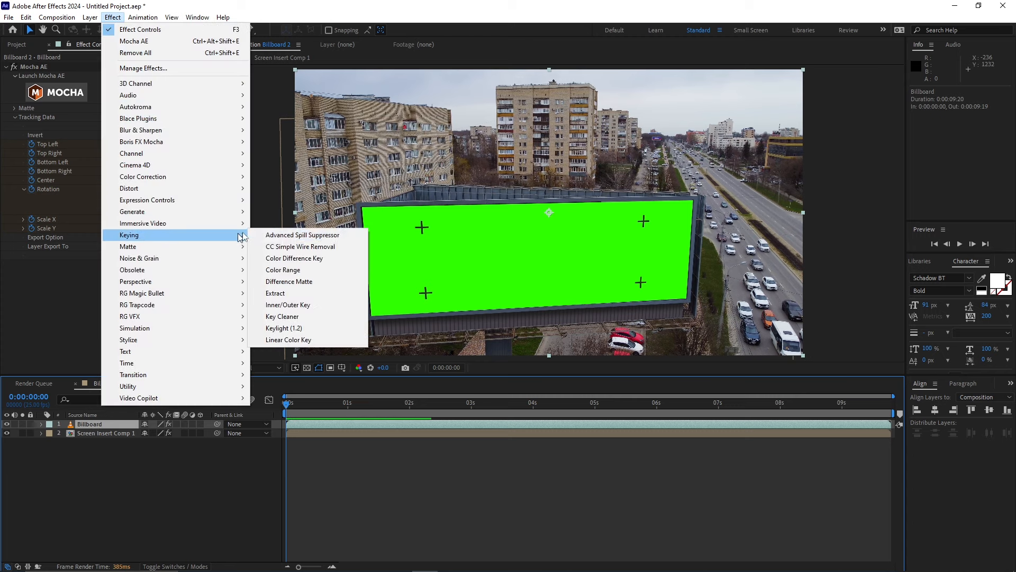
{"action": "left_click", "coordinate": [295, 329]}
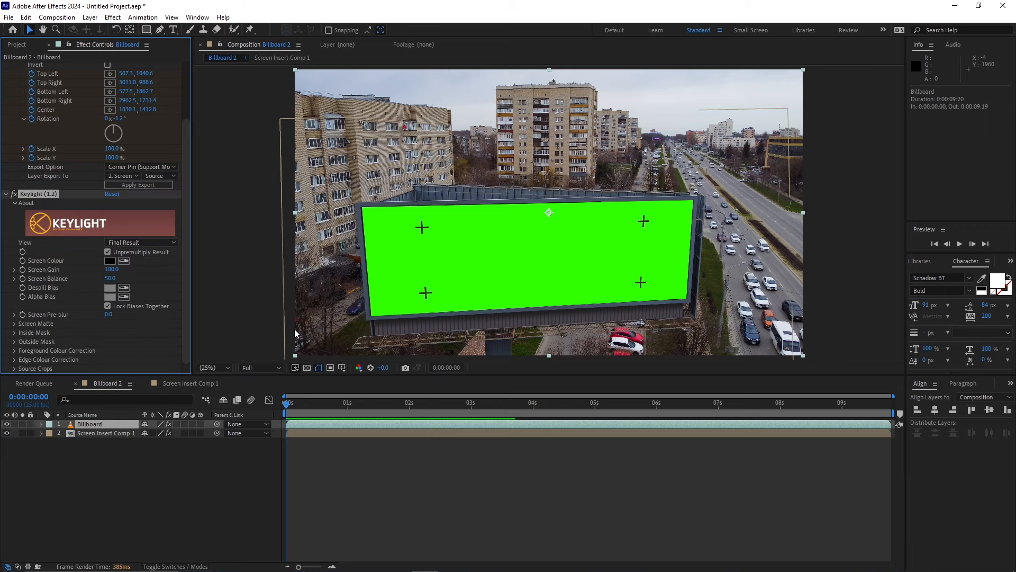
Set Keylight's Screen Colour by sampling the green of the billboard screen.
{"action": "left_click", "coordinate": [125, 260]}
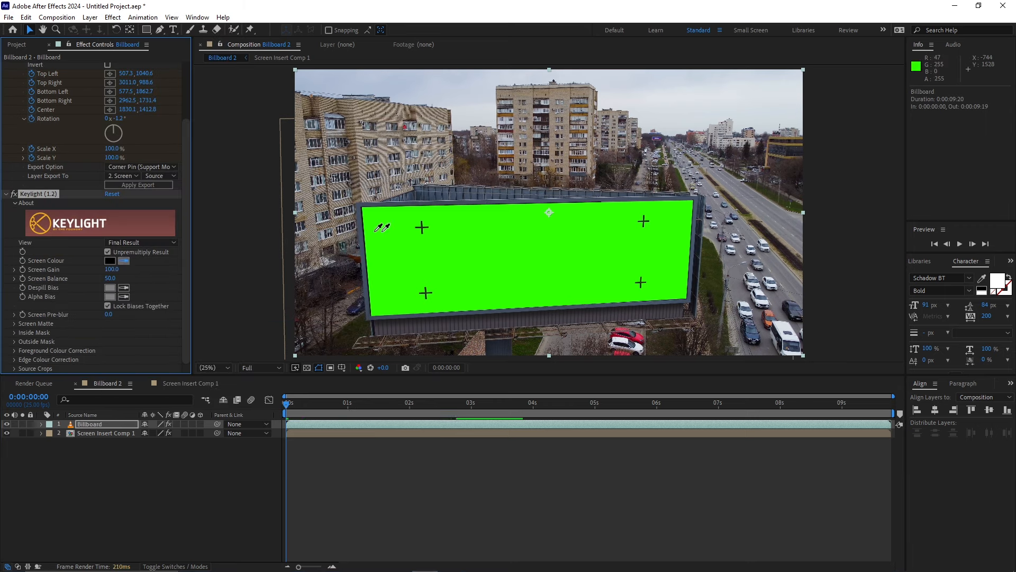
{"action": "left_click", "coordinate": [482, 237]}
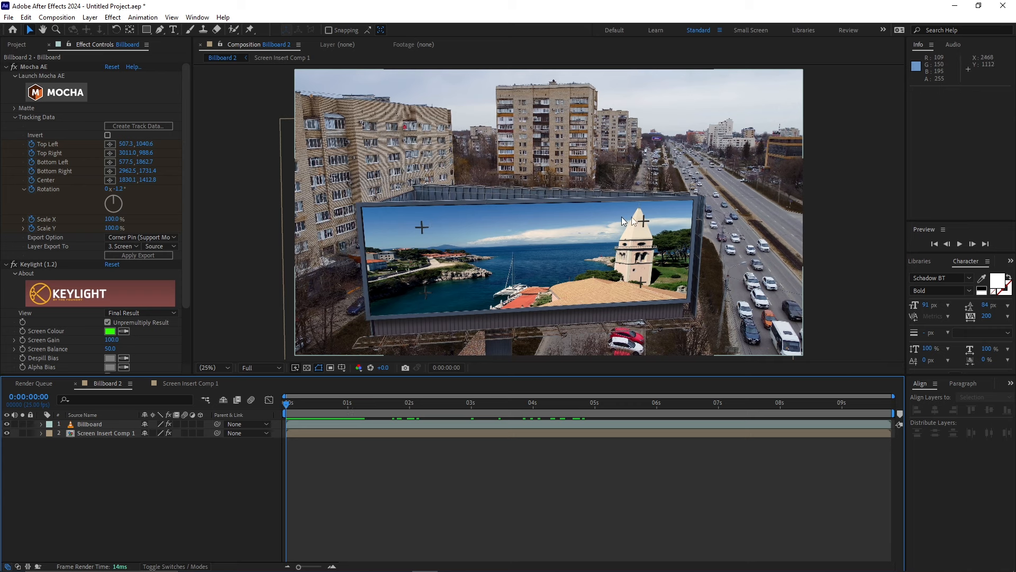
{"action": "left_click", "coordinate": [6, 433]}
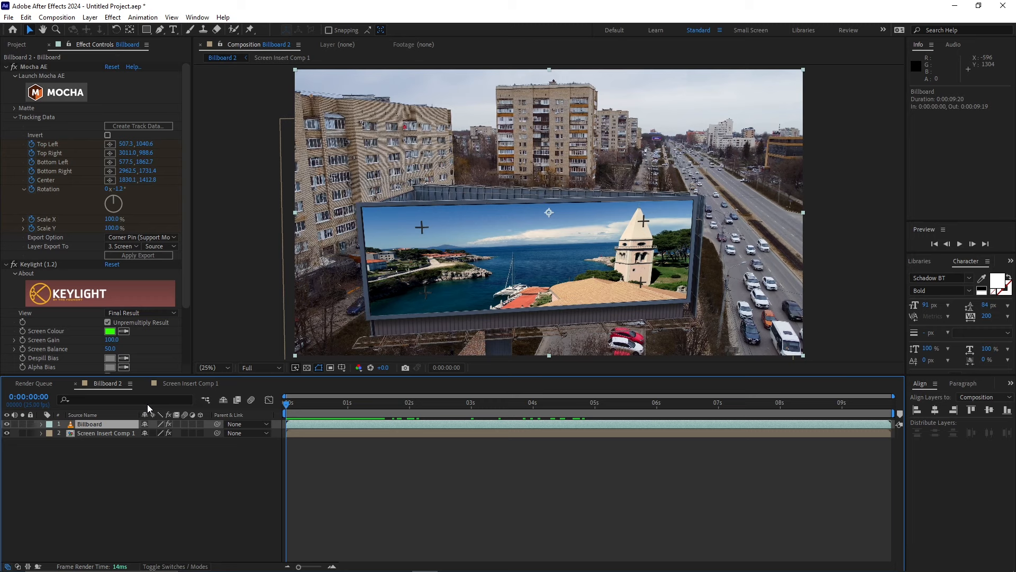
Duplicate the keyed Billboard layer and place the lower Billboard layer beneath Screen Insert Comp 1.
{"action": "key", "text": "ctrl+d"}
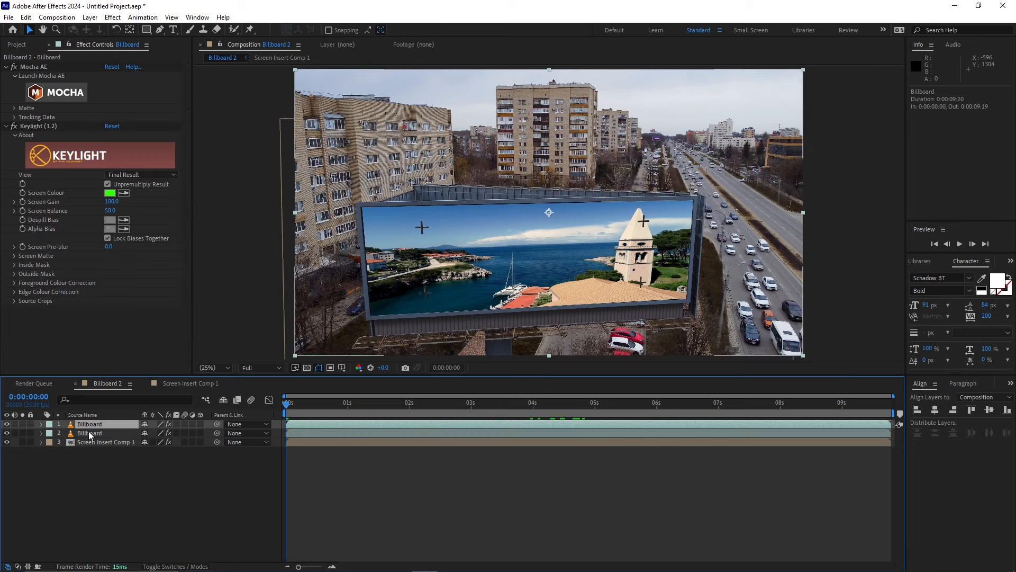
{"action": "left_click", "coordinate": [85, 434]}
{"action": "left_click_drag", "start_coordinate": [84, 438], "coordinate": [90, 449]}
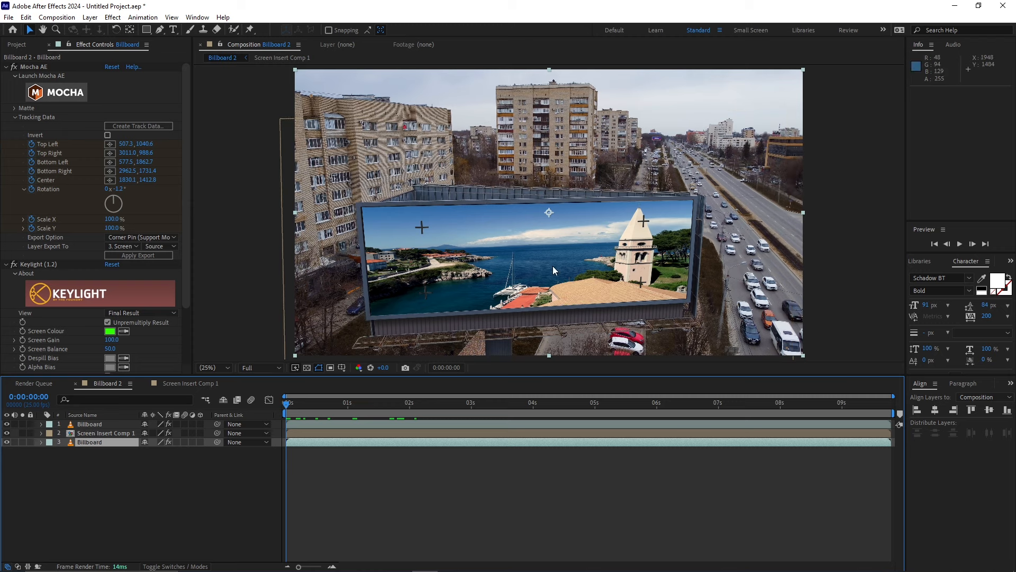
Remove the tracking-data keyframes from the upper Billboard layer's Mocha AE effect and set its export layer to None.
{"action": "left_click", "coordinate": [87, 424]}
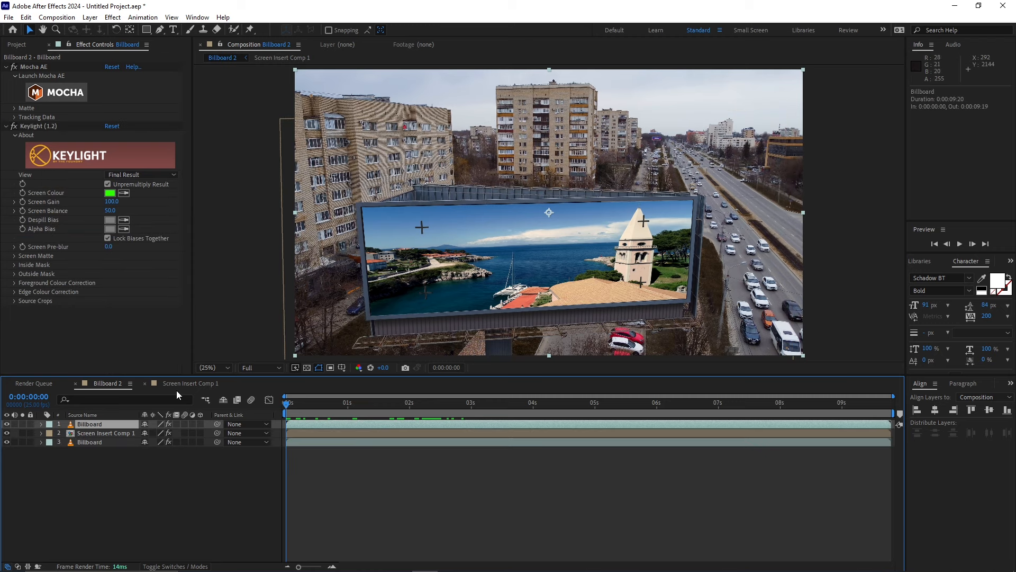
{"action": "left_click", "coordinate": [7, 126]}
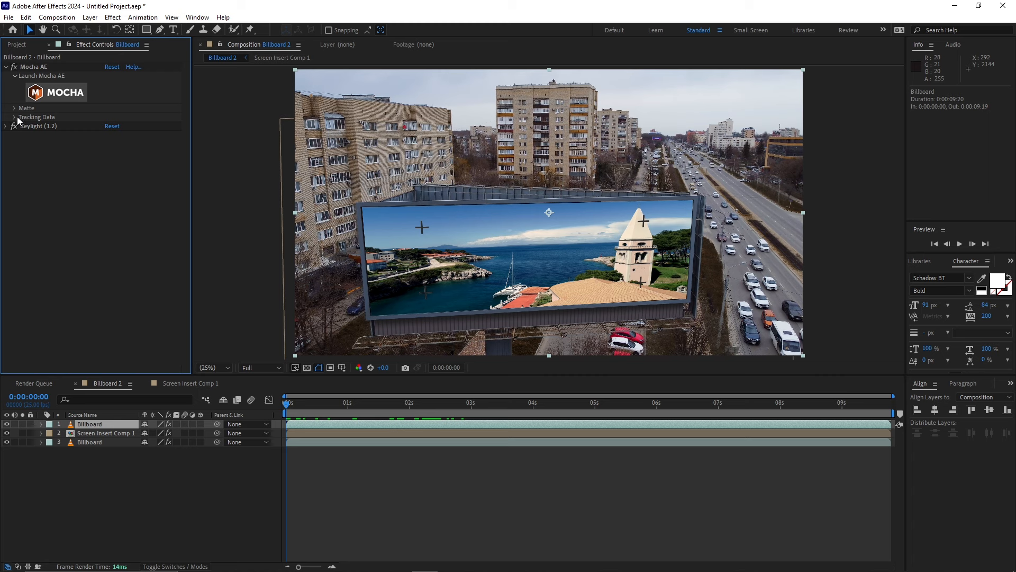
{"action": "left_click", "coordinate": [14, 108]}
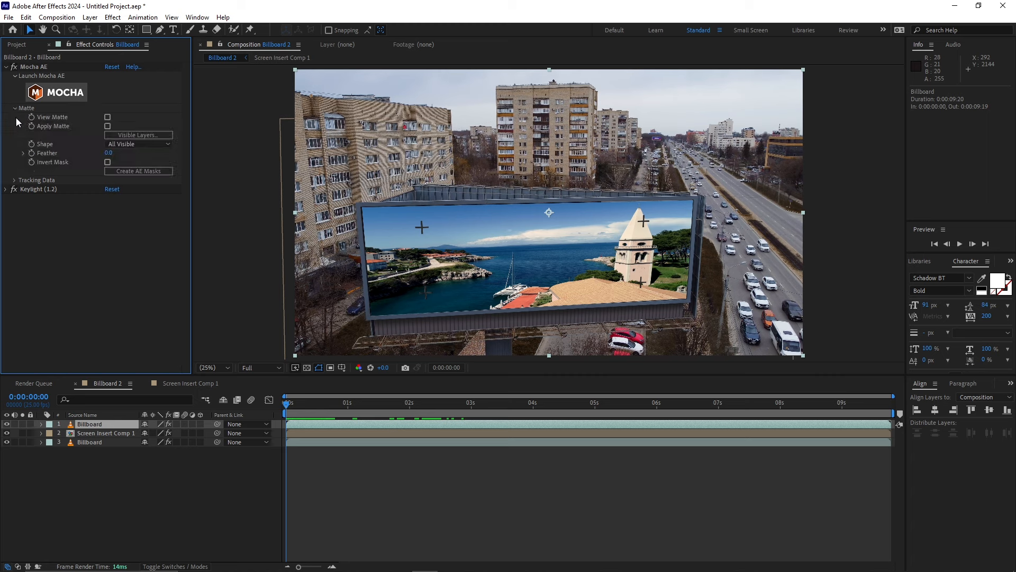
{"action": "left_click", "coordinate": [14, 180]}
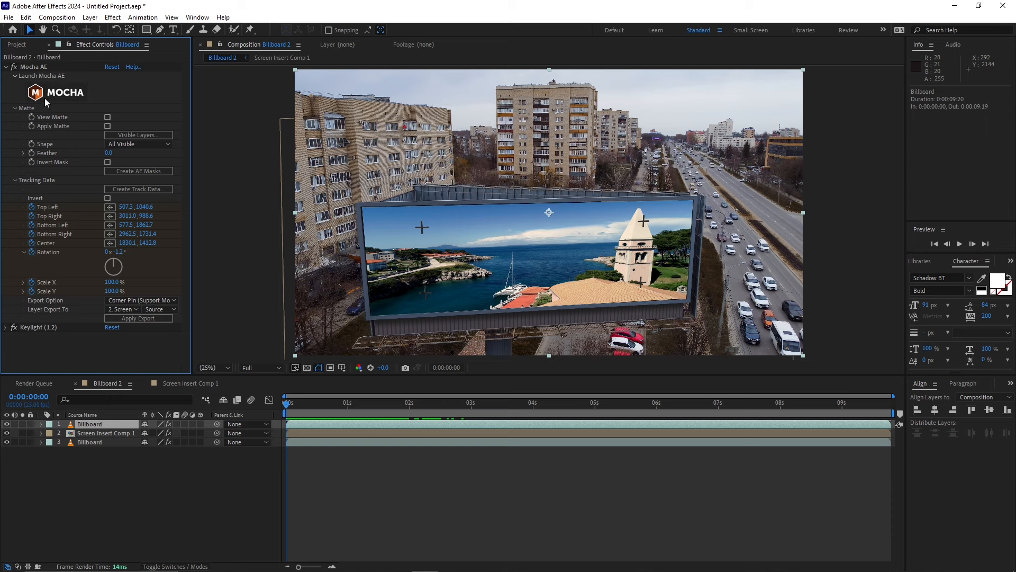
{"action": "left_click", "coordinate": [31, 207]}
{"action": "left_click", "coordinate": [31, 216]}
{"action": "left_click", "coordinate": [31, 252]}
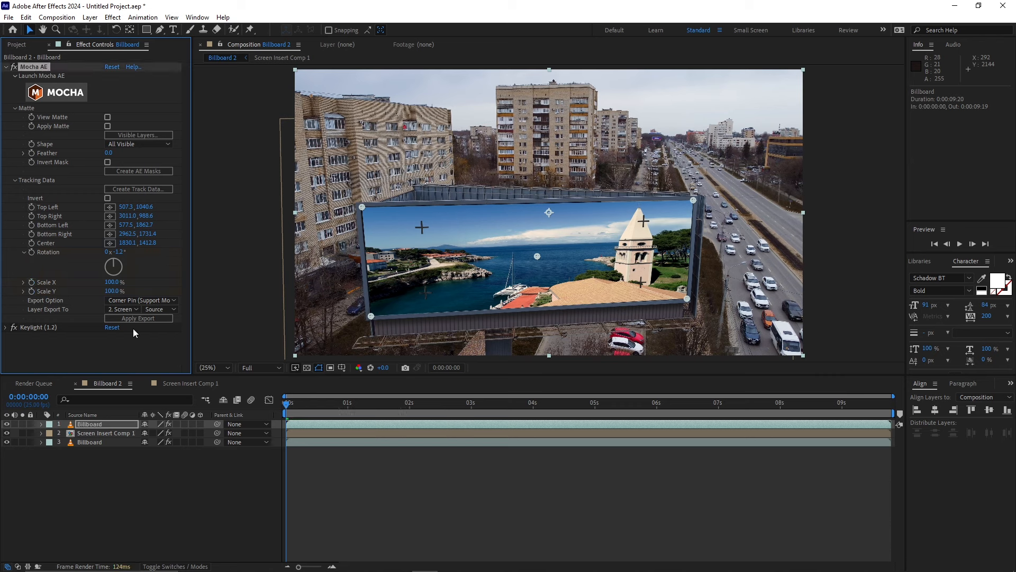
{"action": "left_click", "coordinate": [139, 309]}
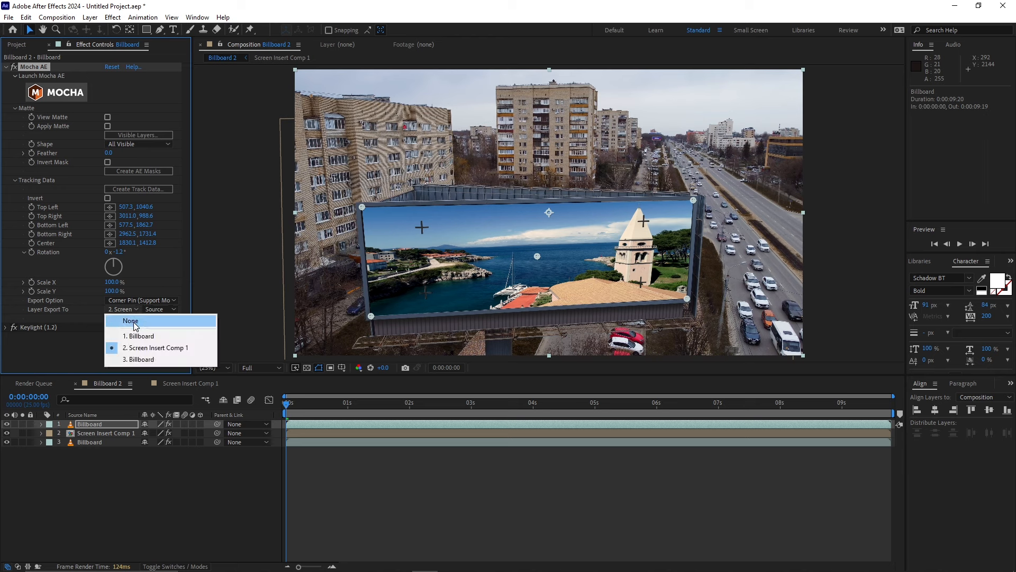
{"action": "left_click", "coordinate": [129, 321]}
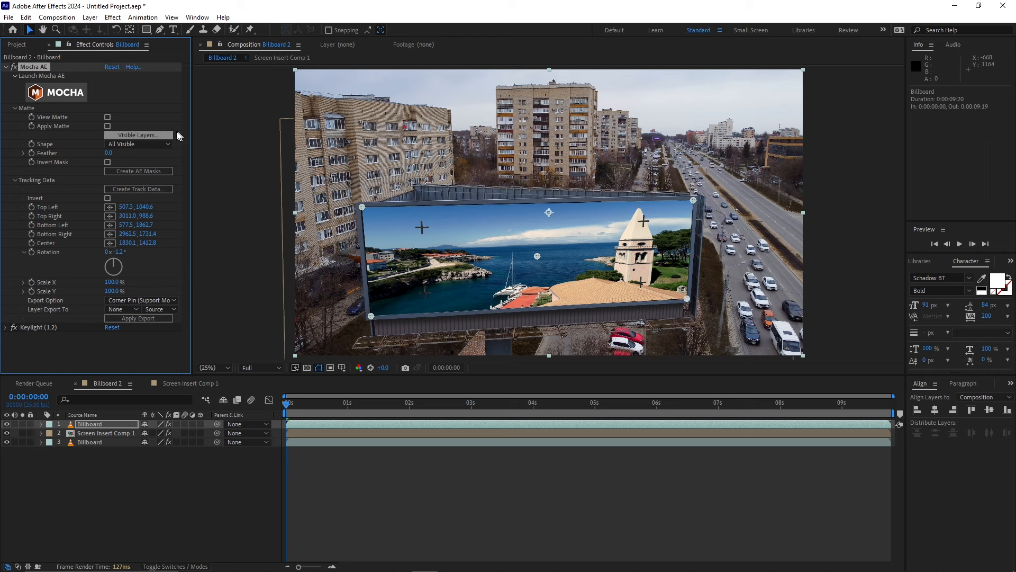
Create AE masks from the upper Billboard layer's Mocha shape, then apply the Mocha matte with Invert Mask enabled.
{"action": "left_click", "coordinate": [133, 172]}
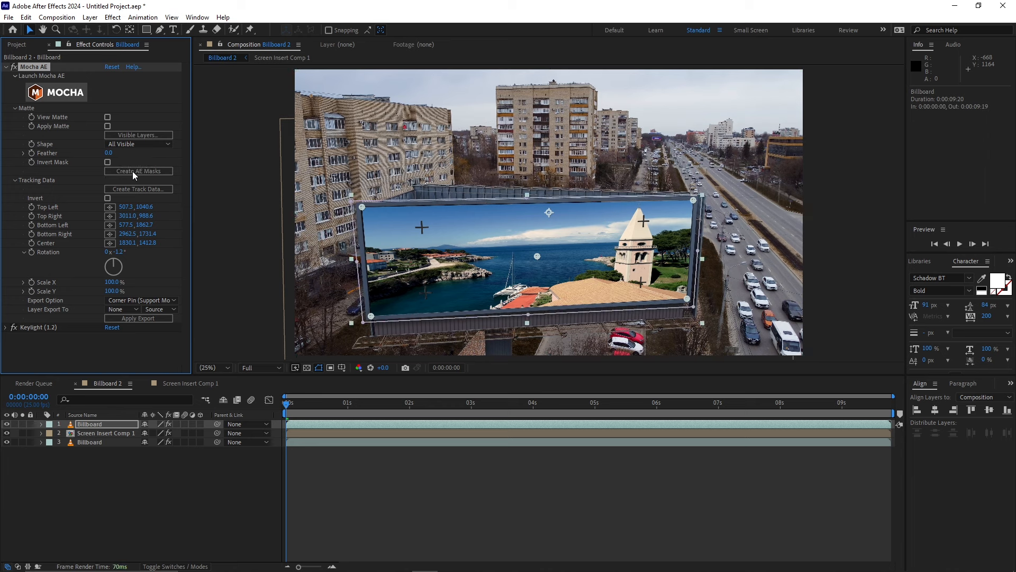
{"action": "left_click", "coordinate": [107, 127]}
{"action": "left_click", "coordinate": [107, 162]}
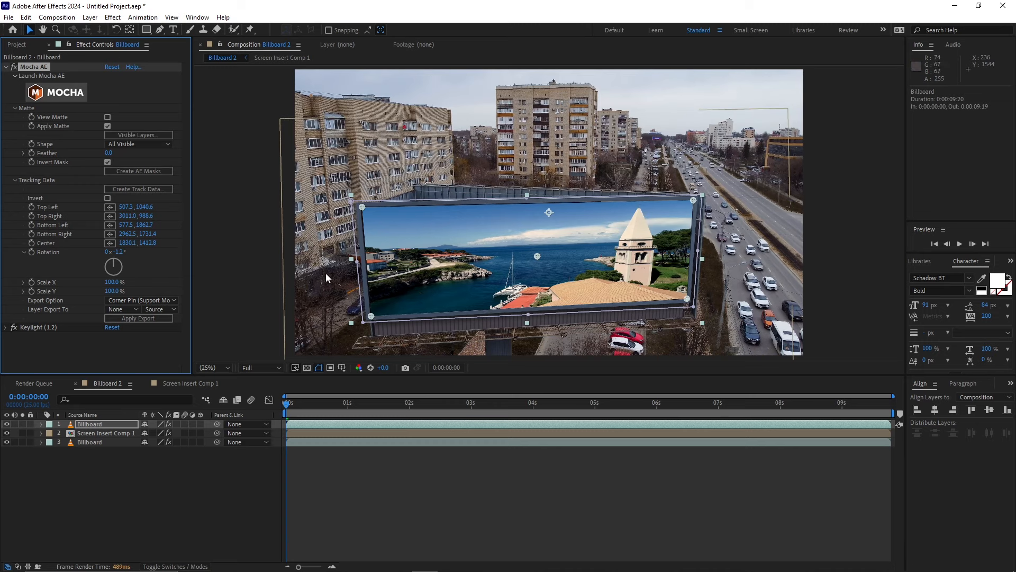
{"action": "left_click", "coordinate": [262, 313]}
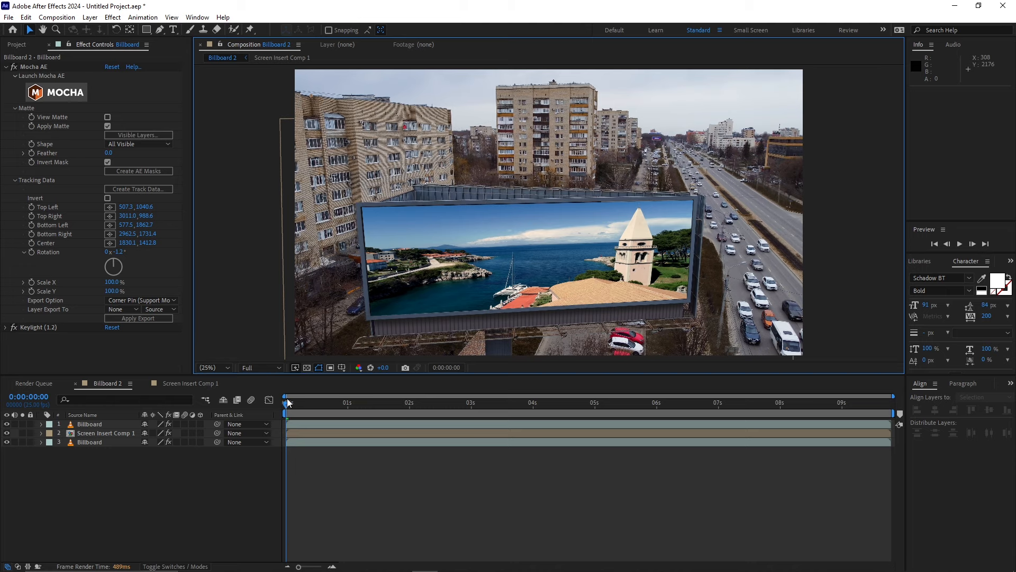
Preview the billboard composite in Billboard 2 and return the playhead to the first frame.
{"action": "key", "text": "space"}
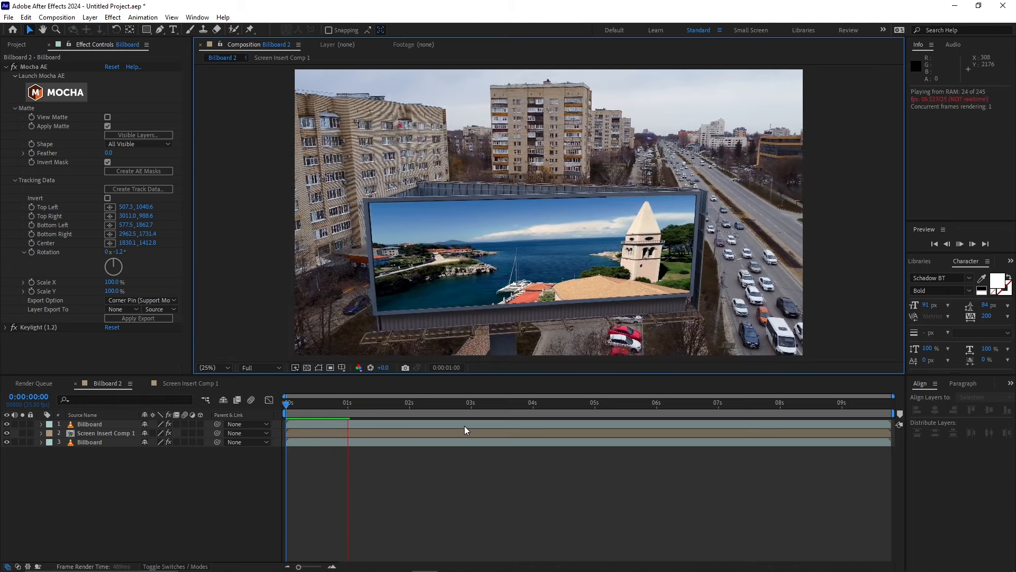
{"action": "key", "text": "space"}
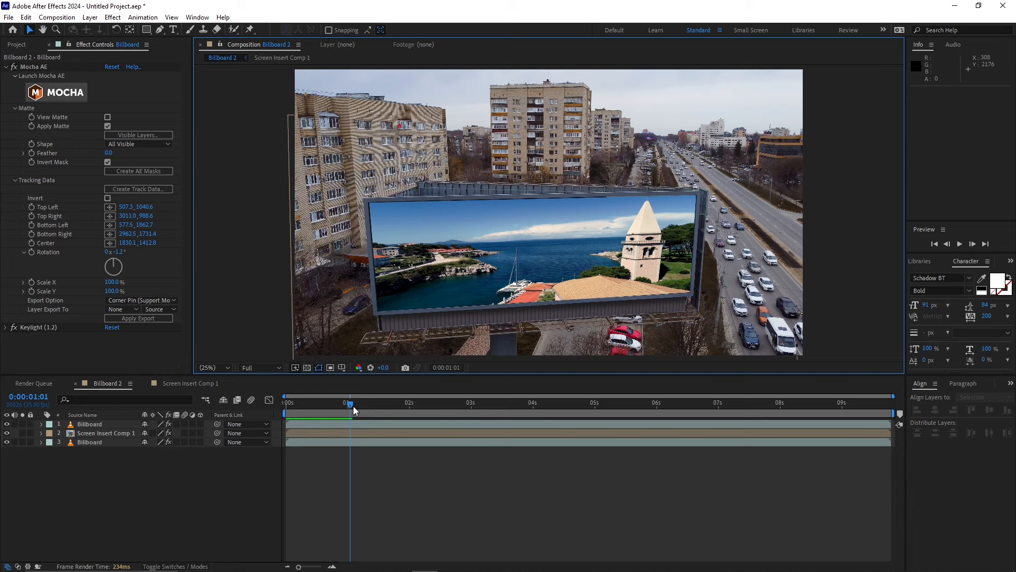
{"action": "left_click_drag", "start_coordinate": [353, 411], "coordinate": [287, 412]}
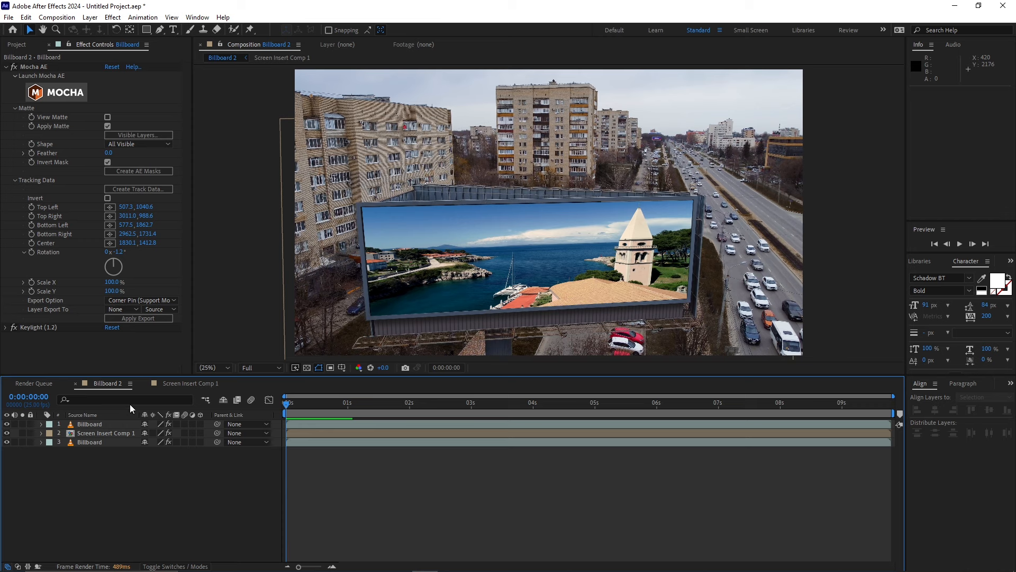
In Screen Insert Comp 1, add a full-frame rectangular mask to the Screen Insert layer with a 60-pixel feather.
{"action": "double_click", "coordinate": [90, 433]}
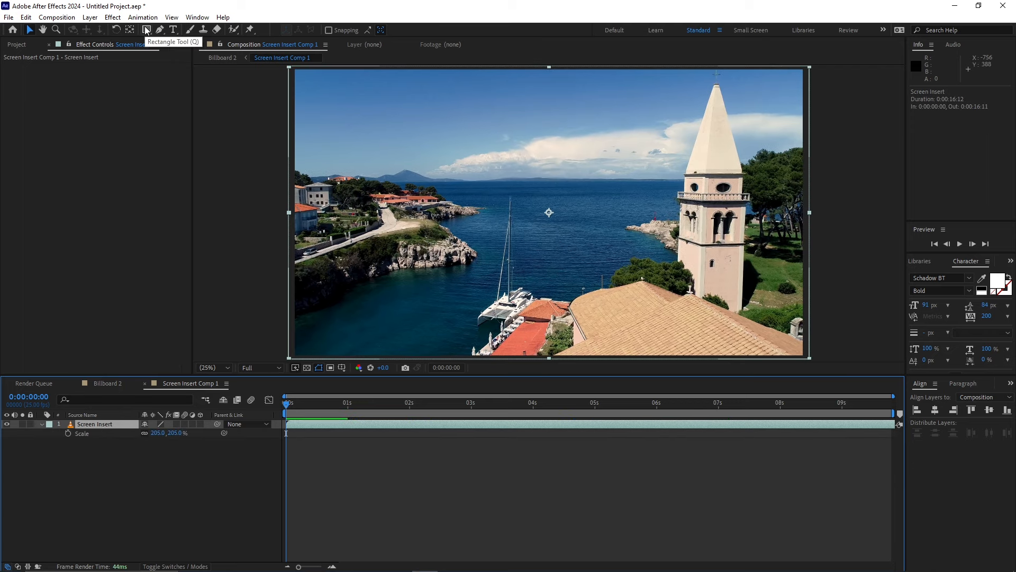
{"action": "double_click", "coordinate": [147, 31]}
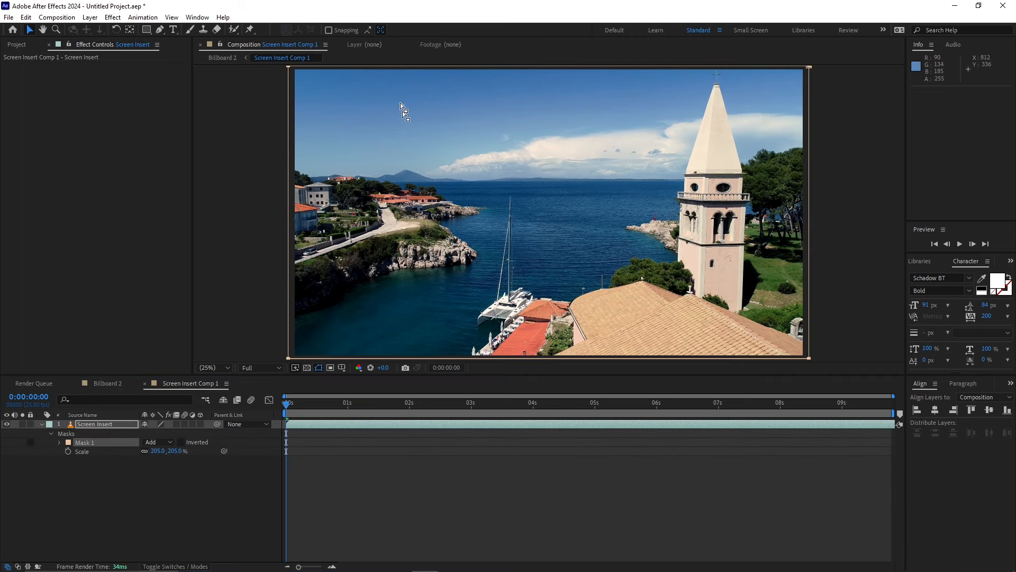
{"action": "left_click", "coordinate": [59, 442]}
{"action": "mouse_move", "coordinate": [155, 460]}
{"action": "left_mouse_down"}
{"action": "mouse_move", "coordinate": [196, 462]}
{"action": "mouse_move", "coordinate": [165, 464]}
{"action": "left_mouse_up"}
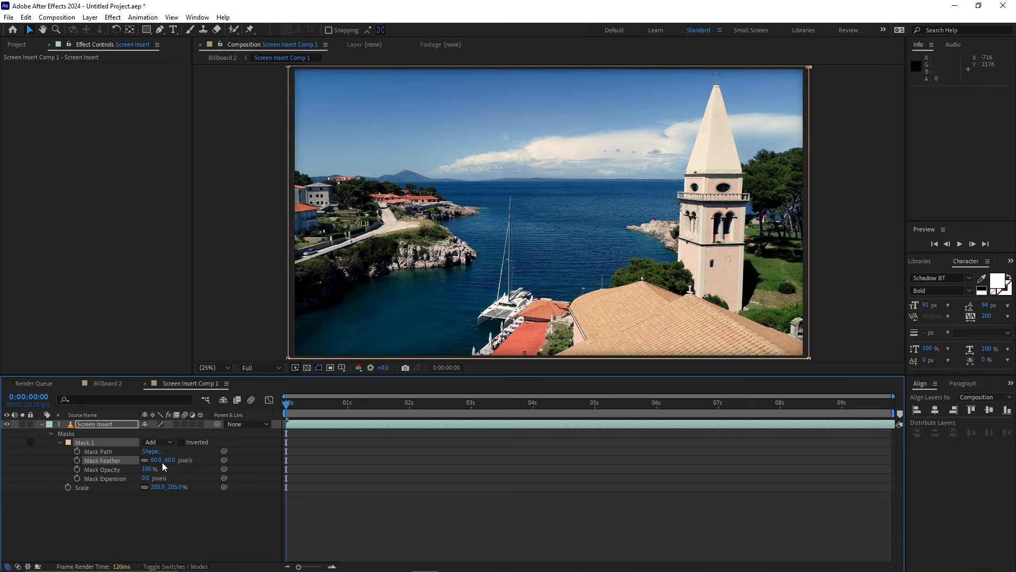
Inspect the feathered edges of the screen insert up close in Billboard 2.
{"action": "left_click", "coordinate": [108, 383]}
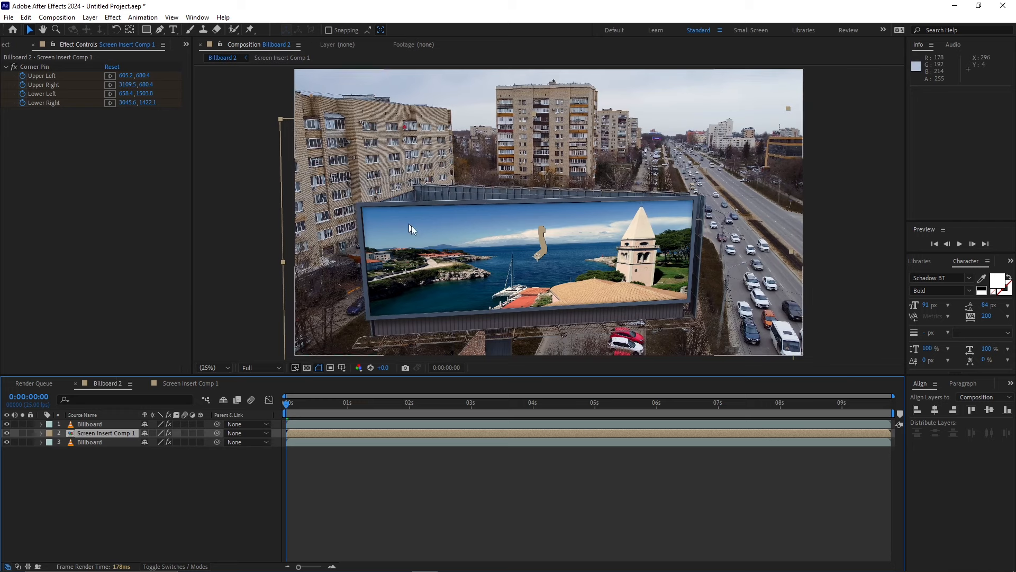
{"action": "key", "text": "period"}
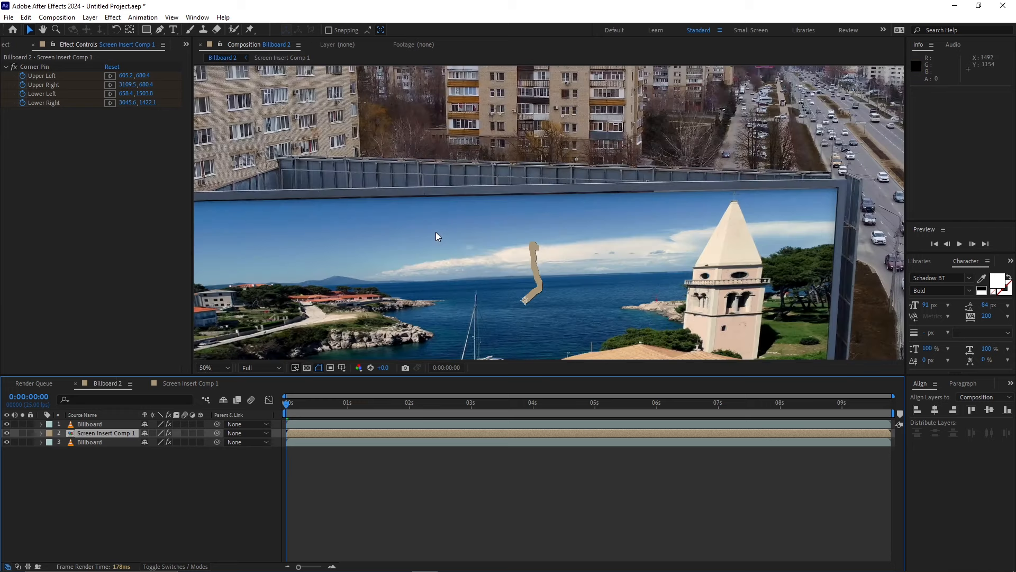
{"action": "key", "text": "comma"}
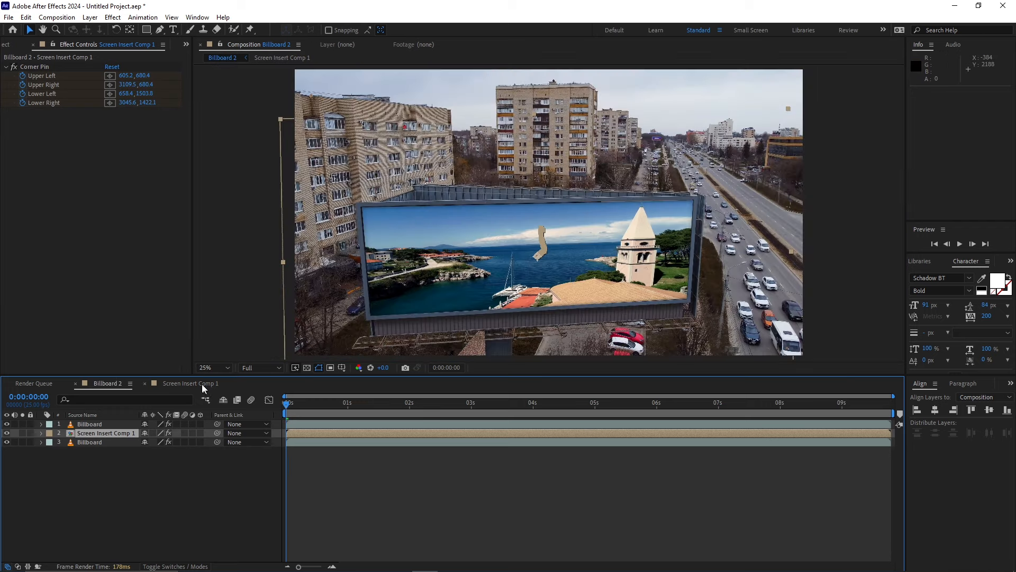
Set the Screen Insert layer's mask feather to 46 pixels and preview the composite in Billboard 2.
{"action": "left_click", "coordinate": [195, 383]}
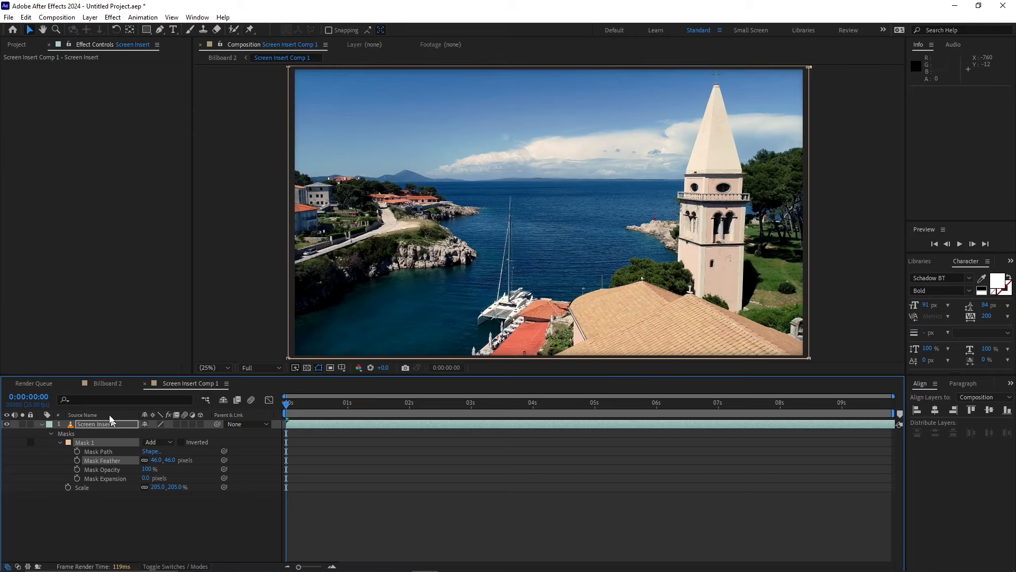
{"action": "left_click", "coordinate": [107, 383]}
{"action": "key", "text": "space"}
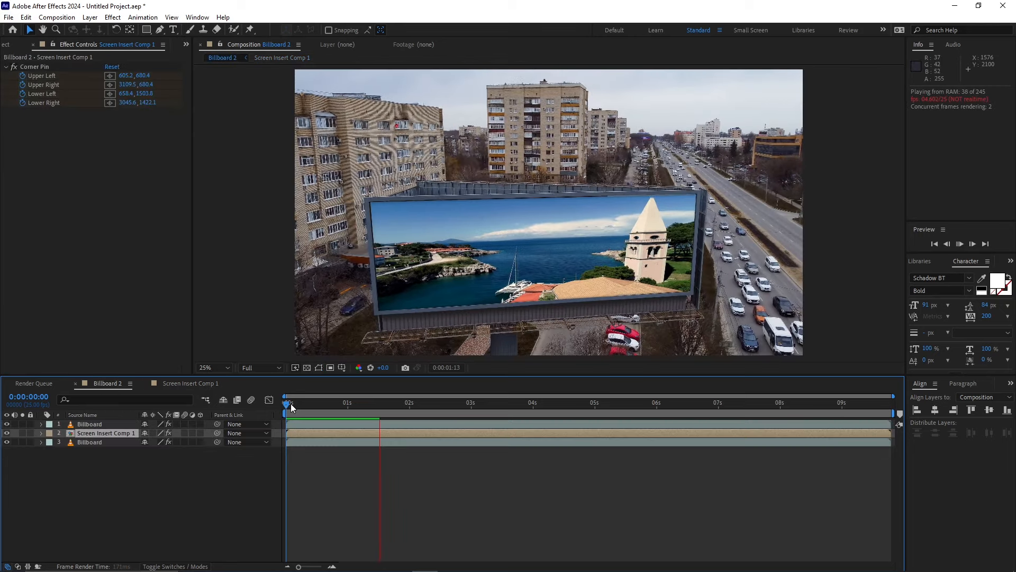